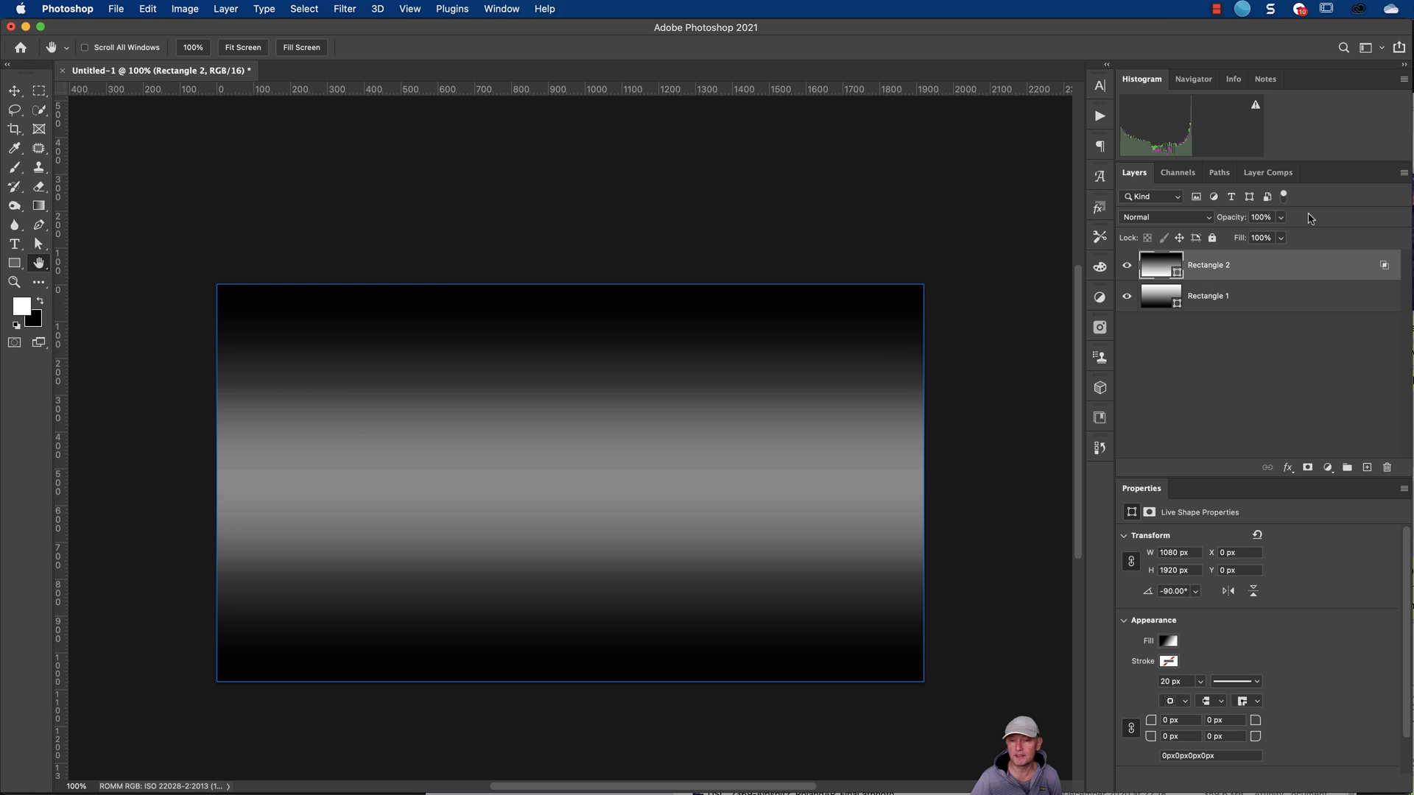
Step: Examine the Blend If settings in Rectangle 2's layer style and compare the canvas with that layer hidden and shown
double_click(1367, 272)
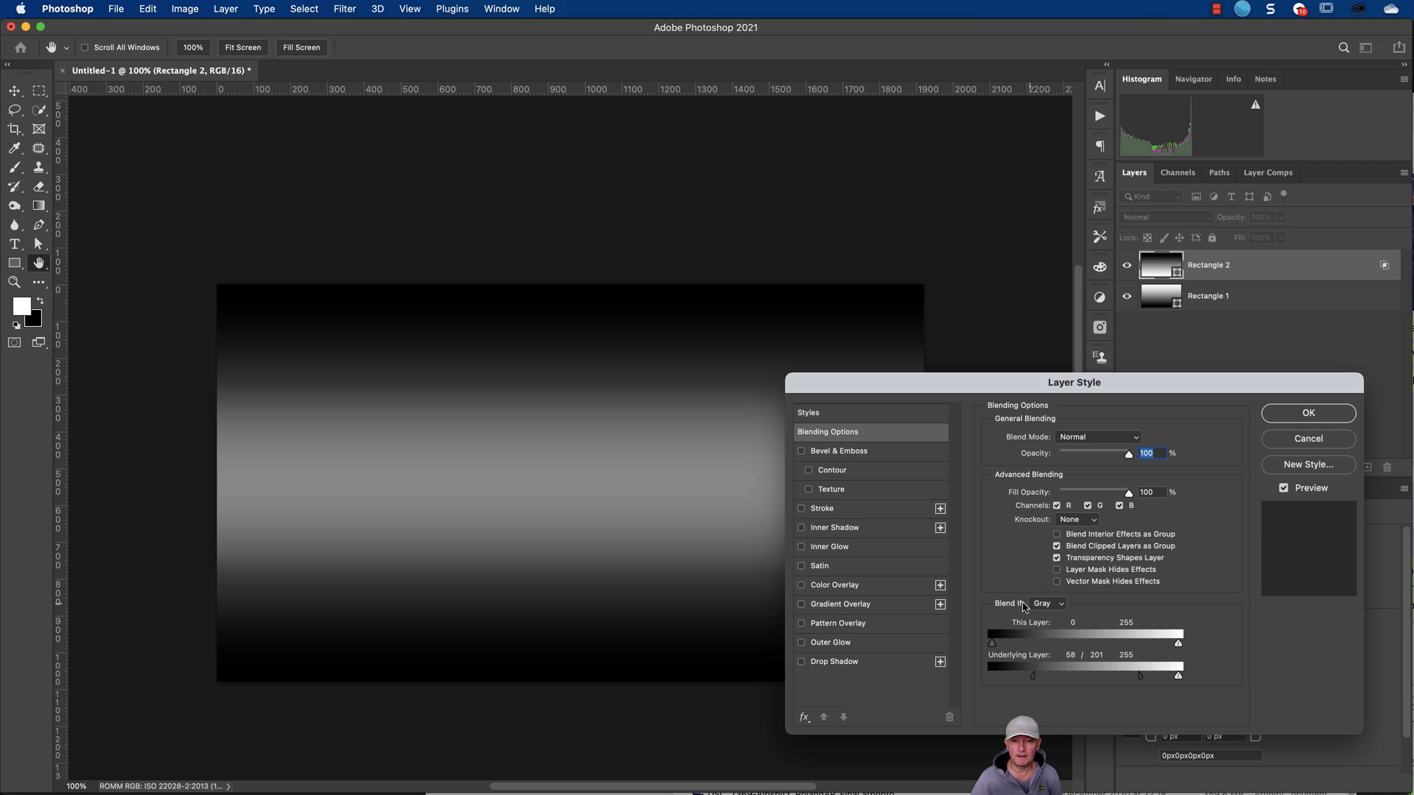
click(1306, 413)
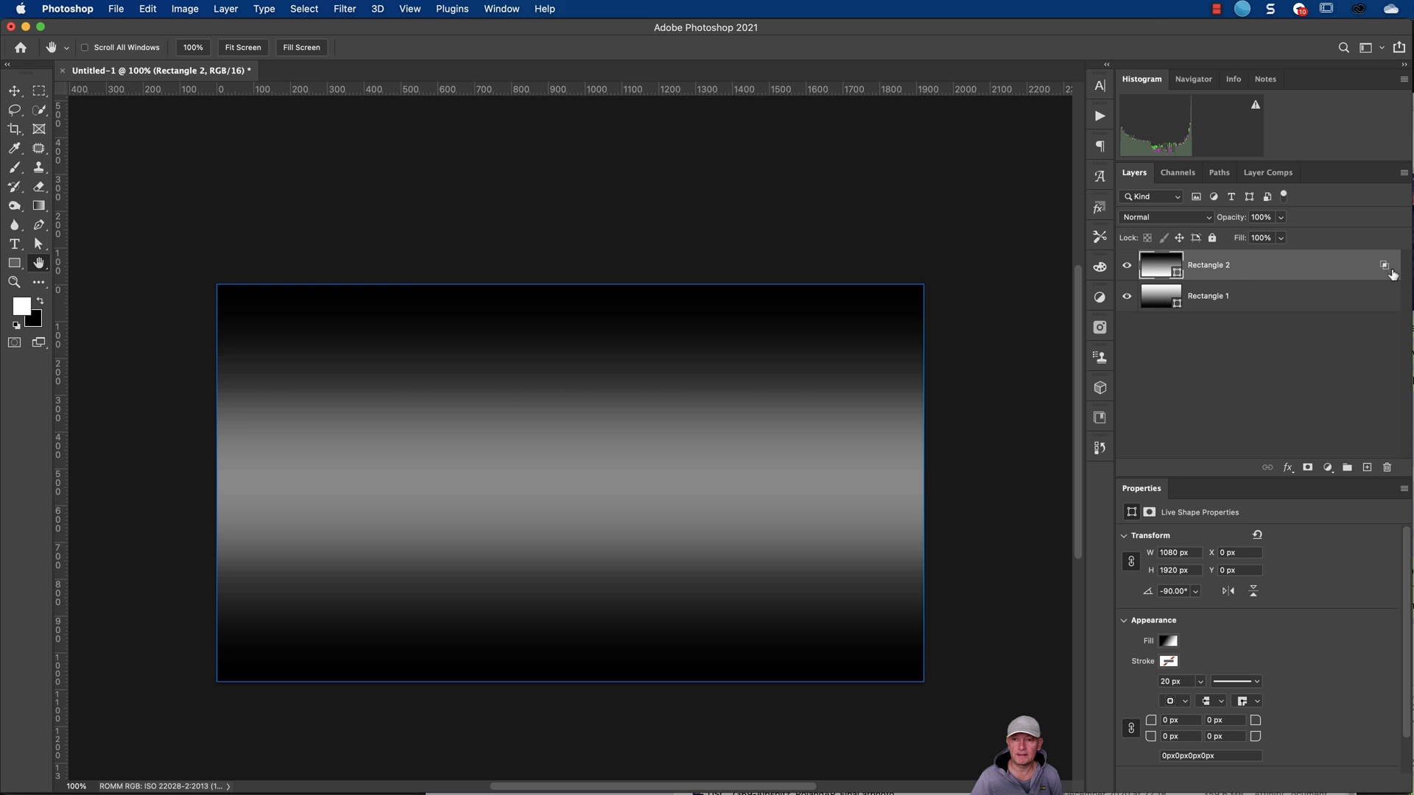
double_click(1350, 273)
drag(1140, 387, 1010, 388)
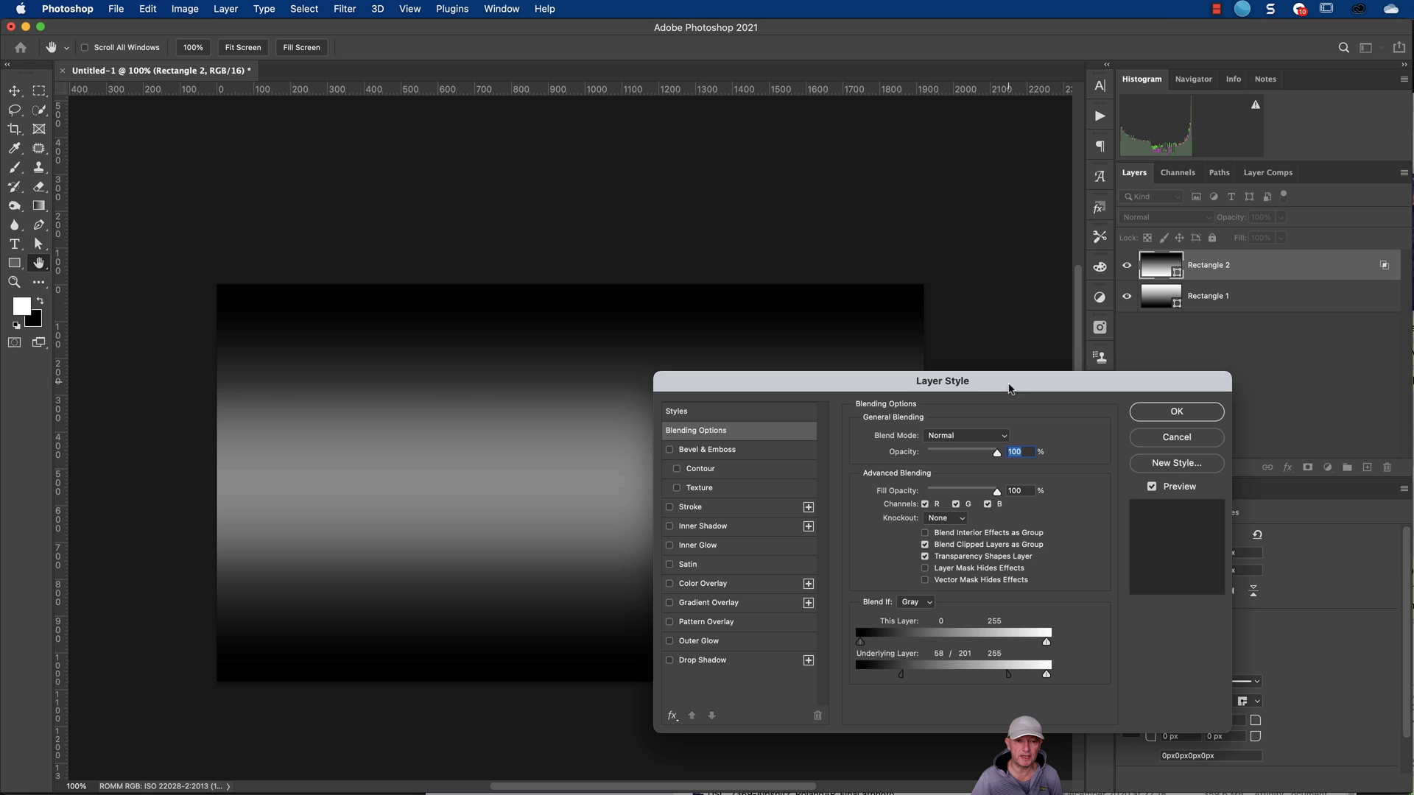
click(1201, 413)
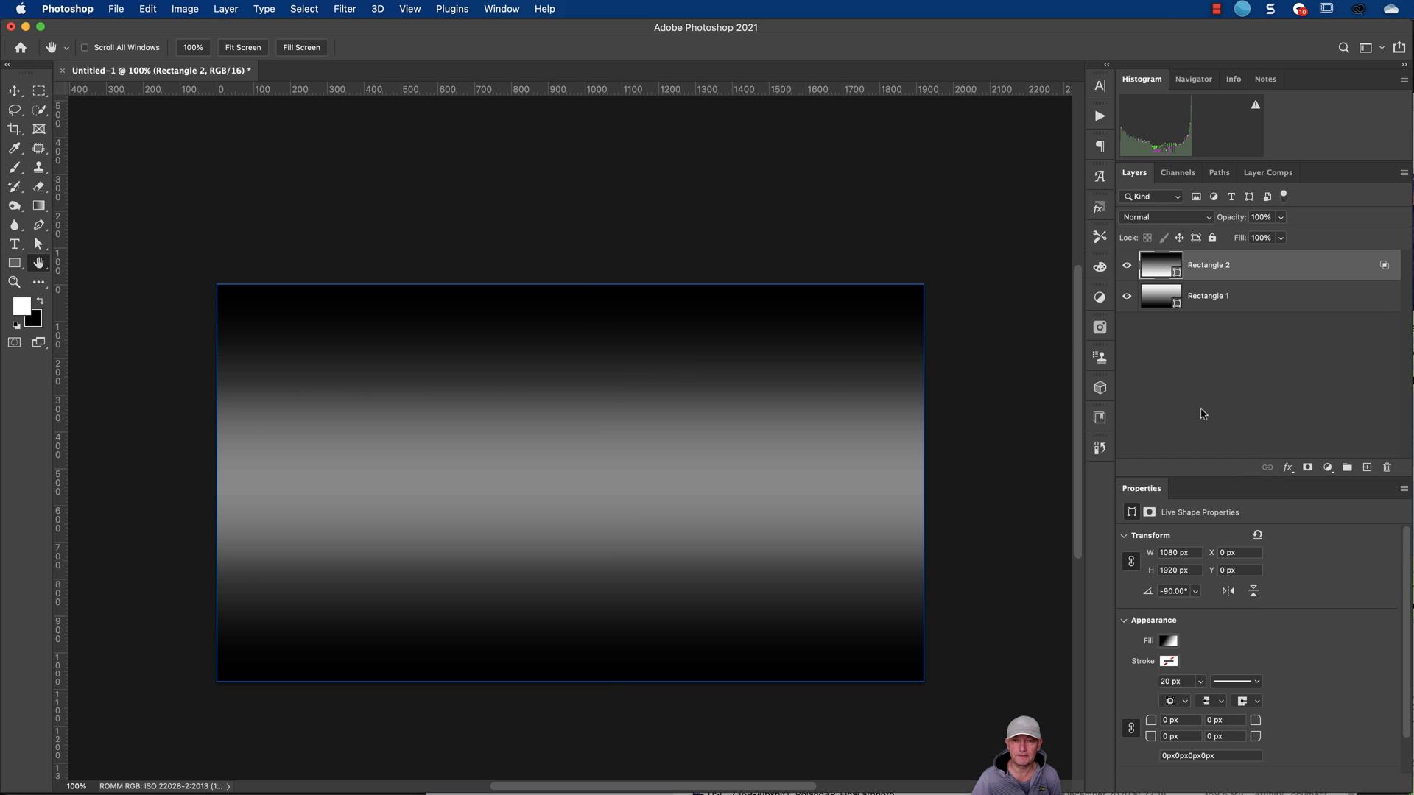
click(1126, 266)
click(1126, 266)
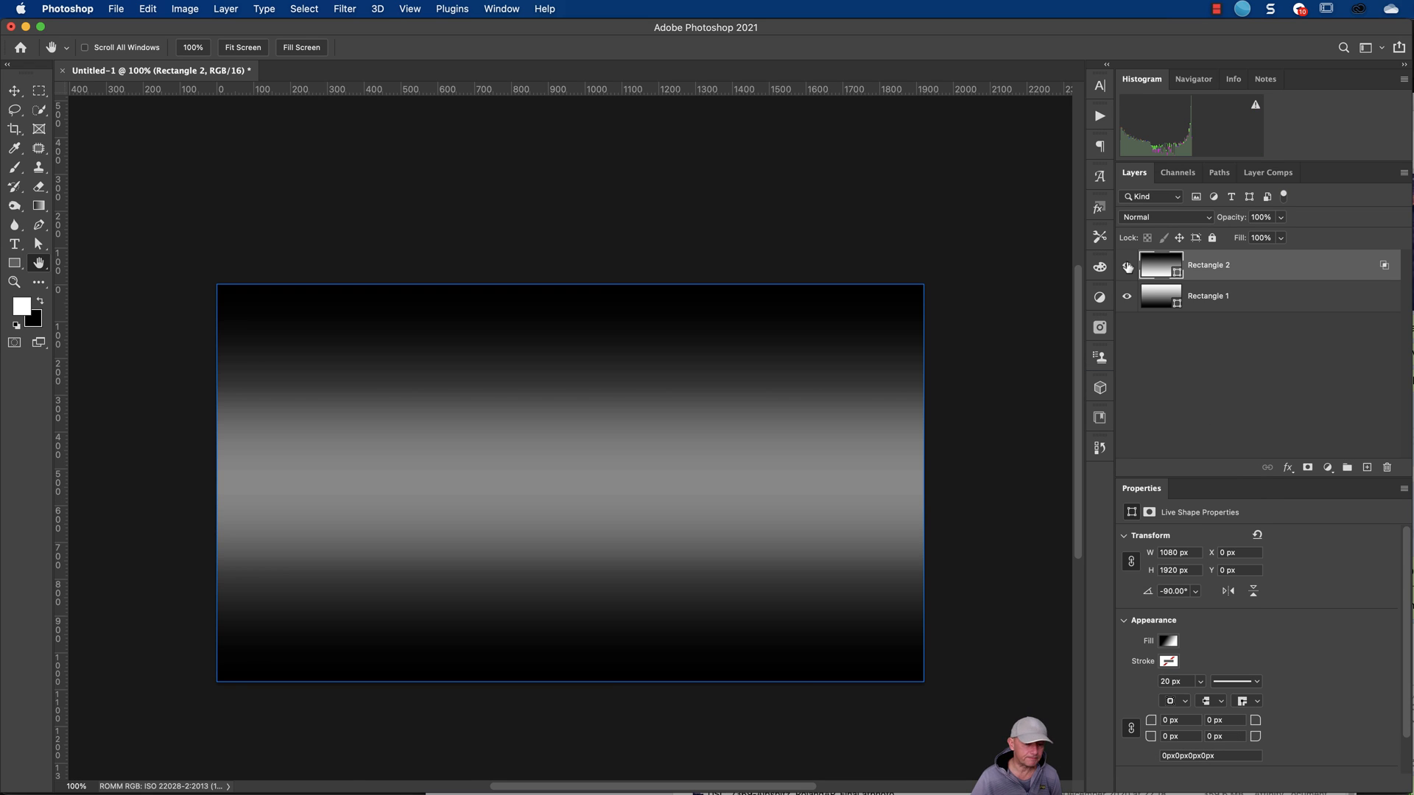
Step: Switch to Affinity Photo and examine the blend ranges of the fill layer nested in the front lights layer
key(super+Tab)
key(super+Tab)
key(super+Tab)
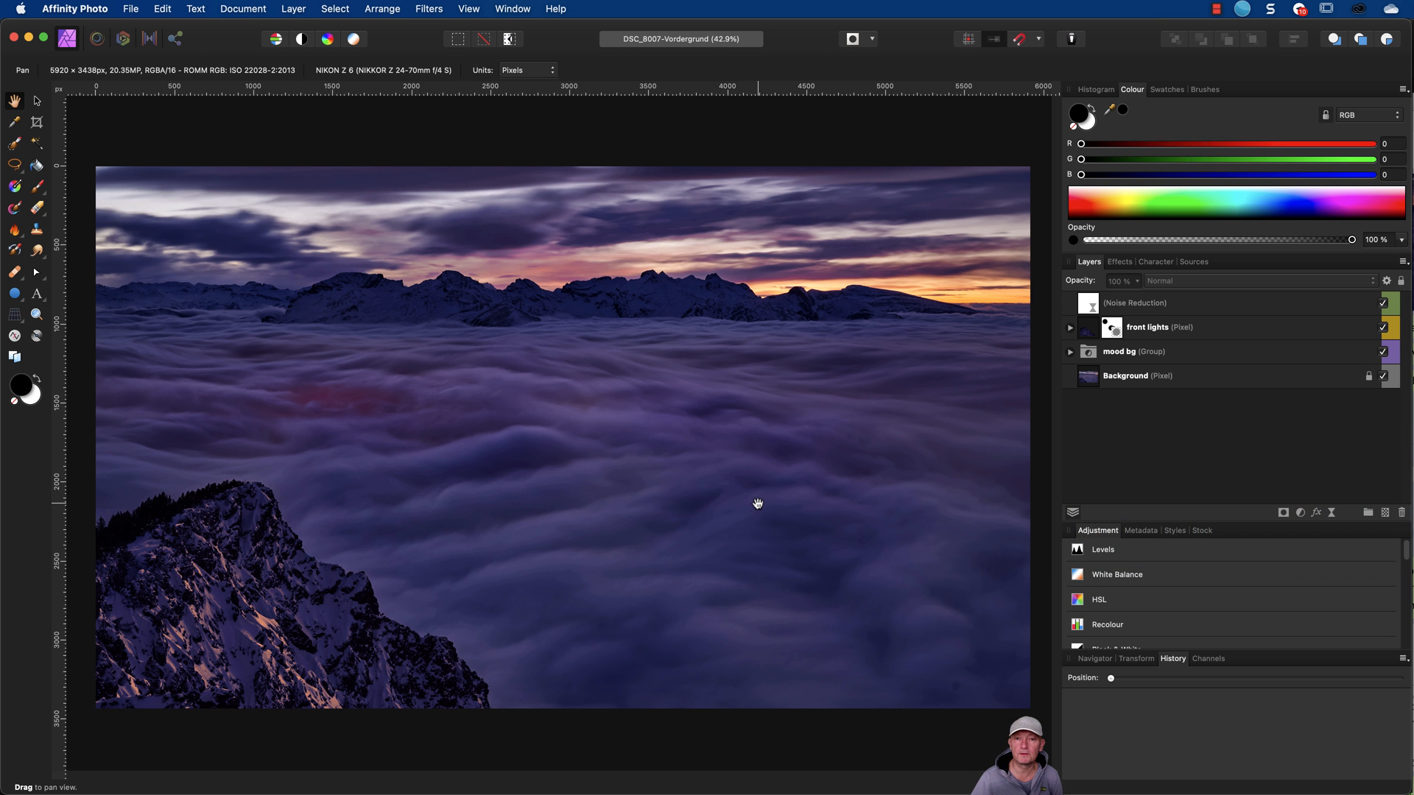
click(1070, 328)
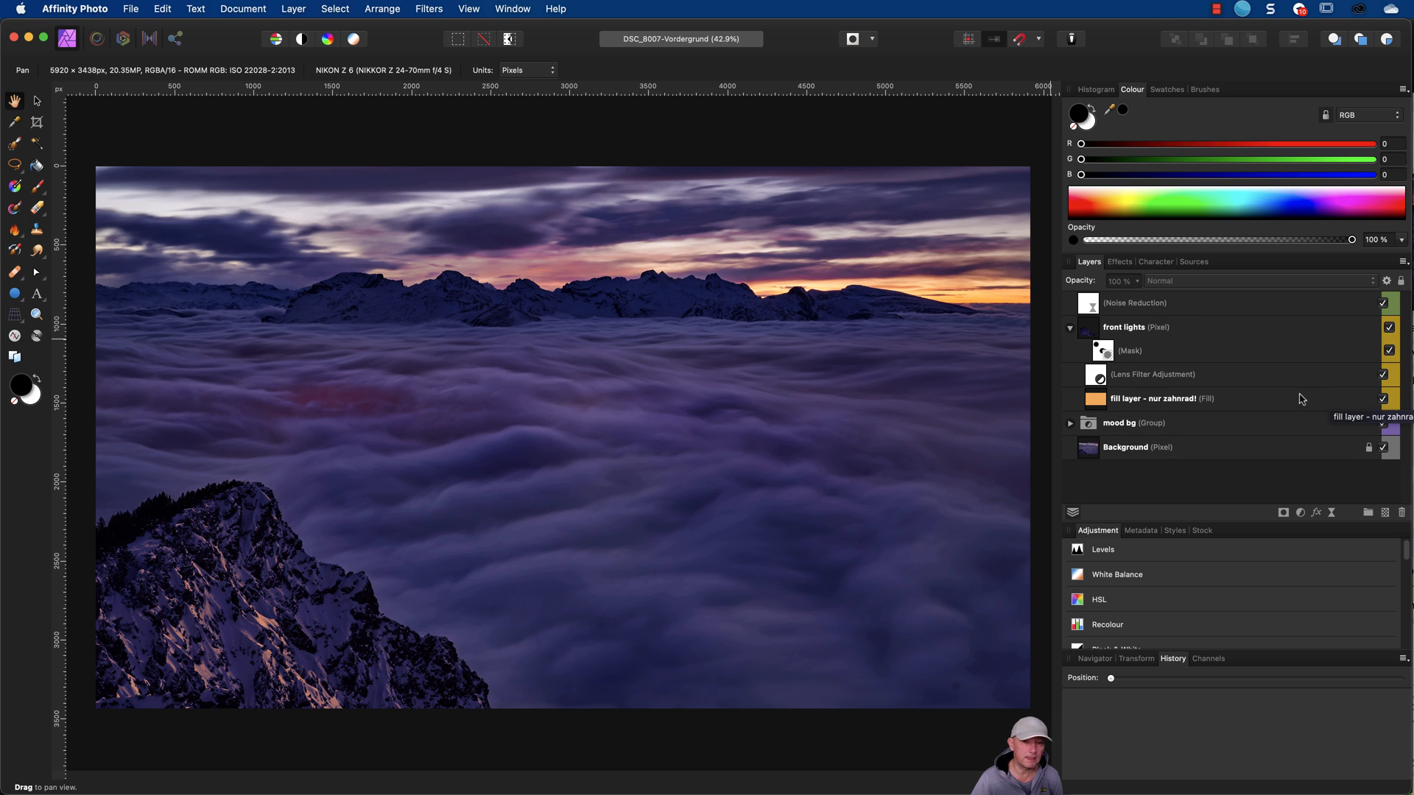
click(1334, 403)
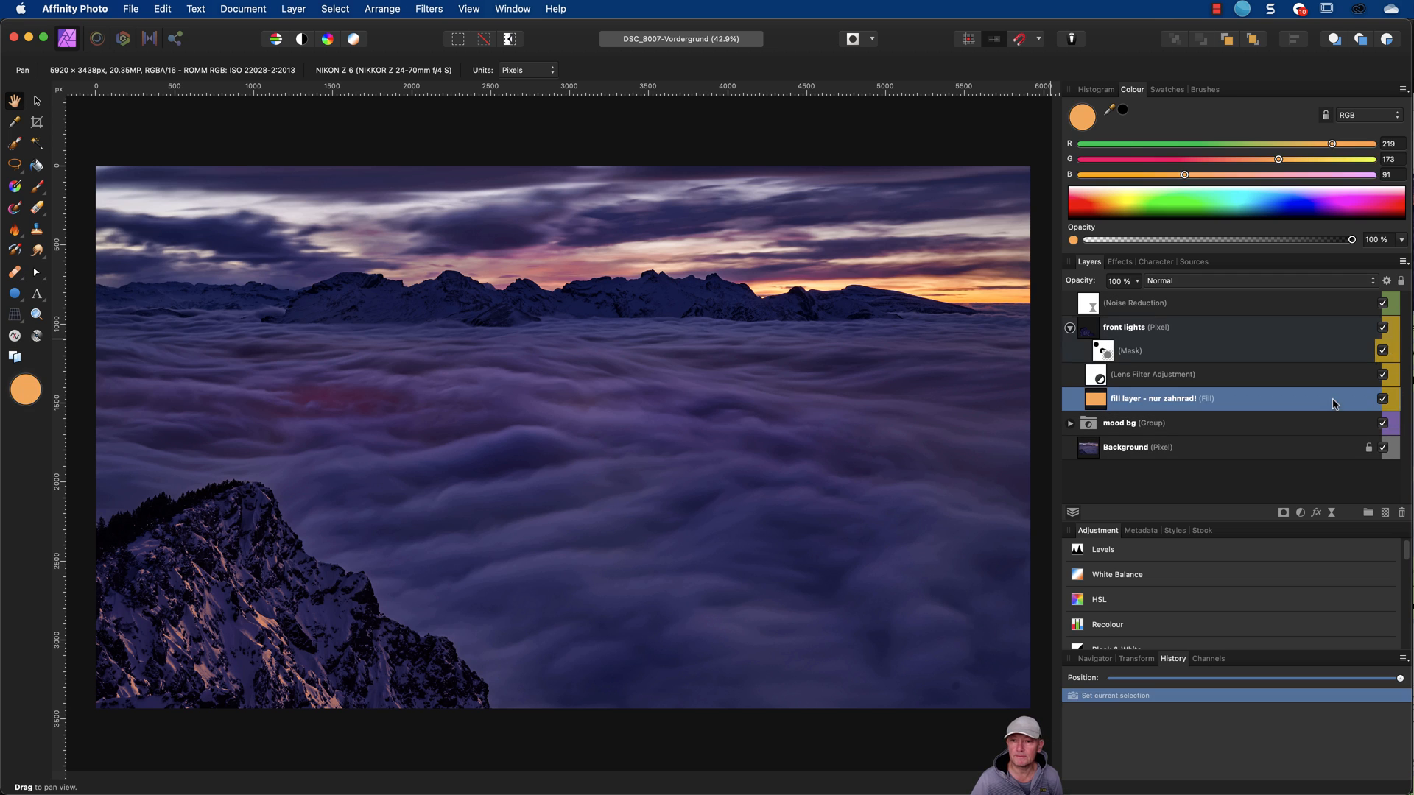
click(1388, 282)
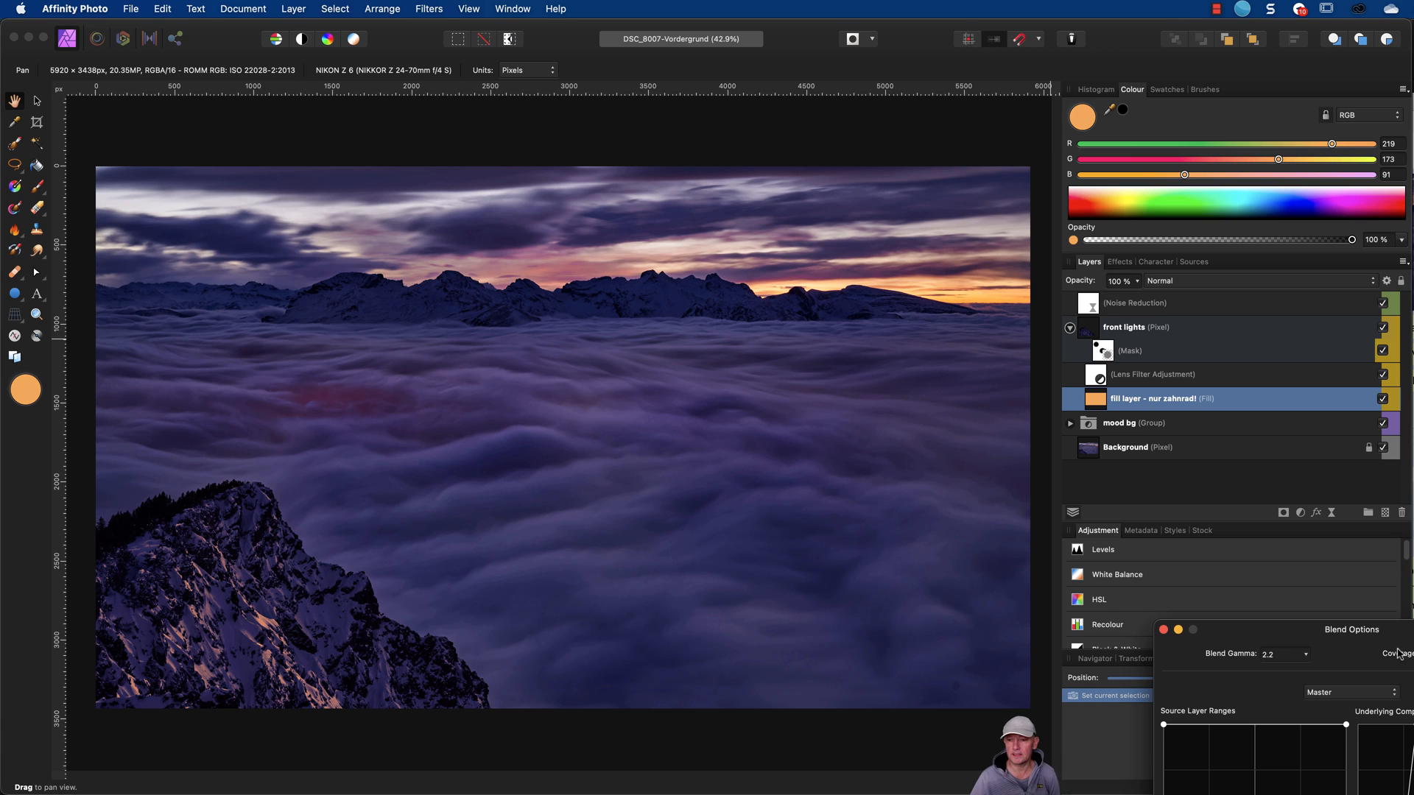
drag(1252, 629, 887, 414)
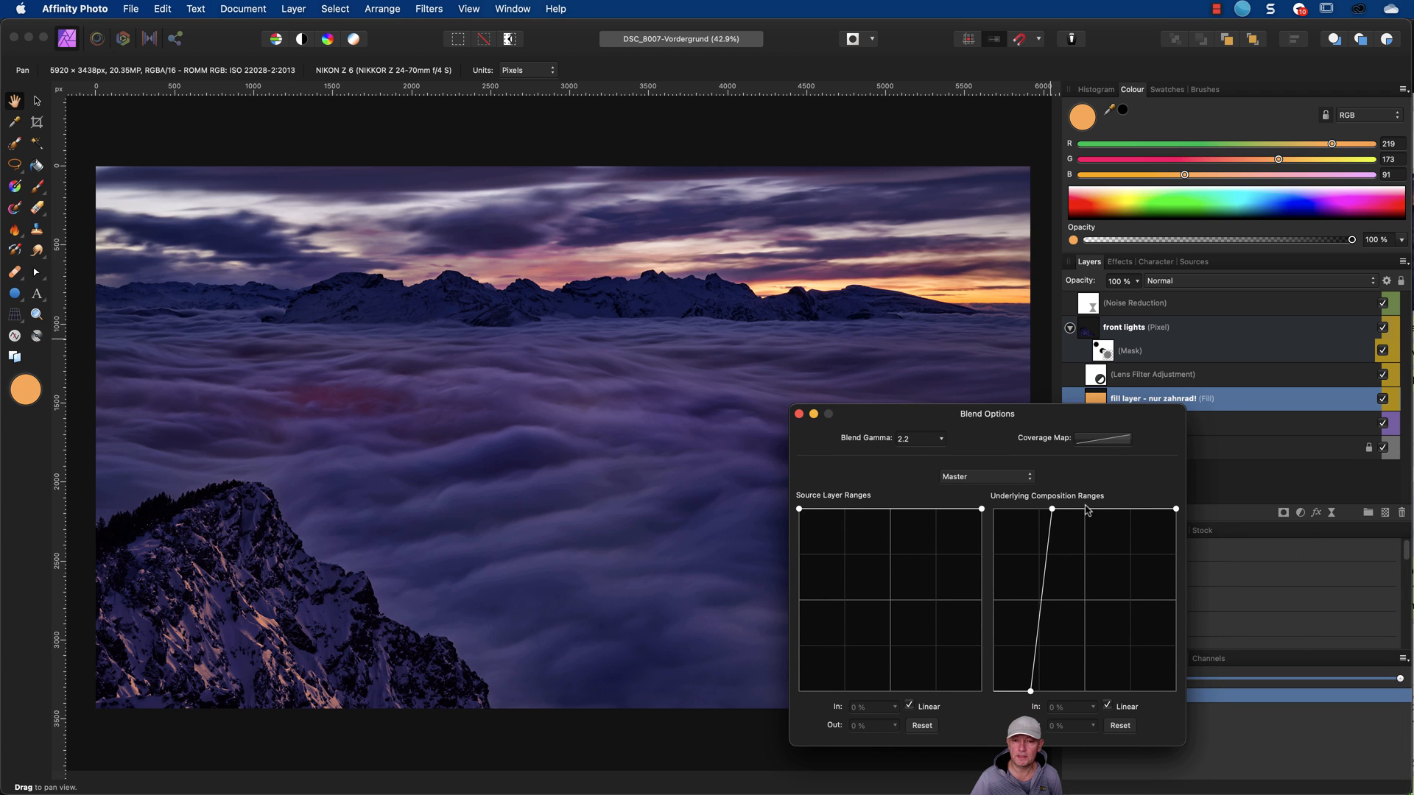
click(798, 414)
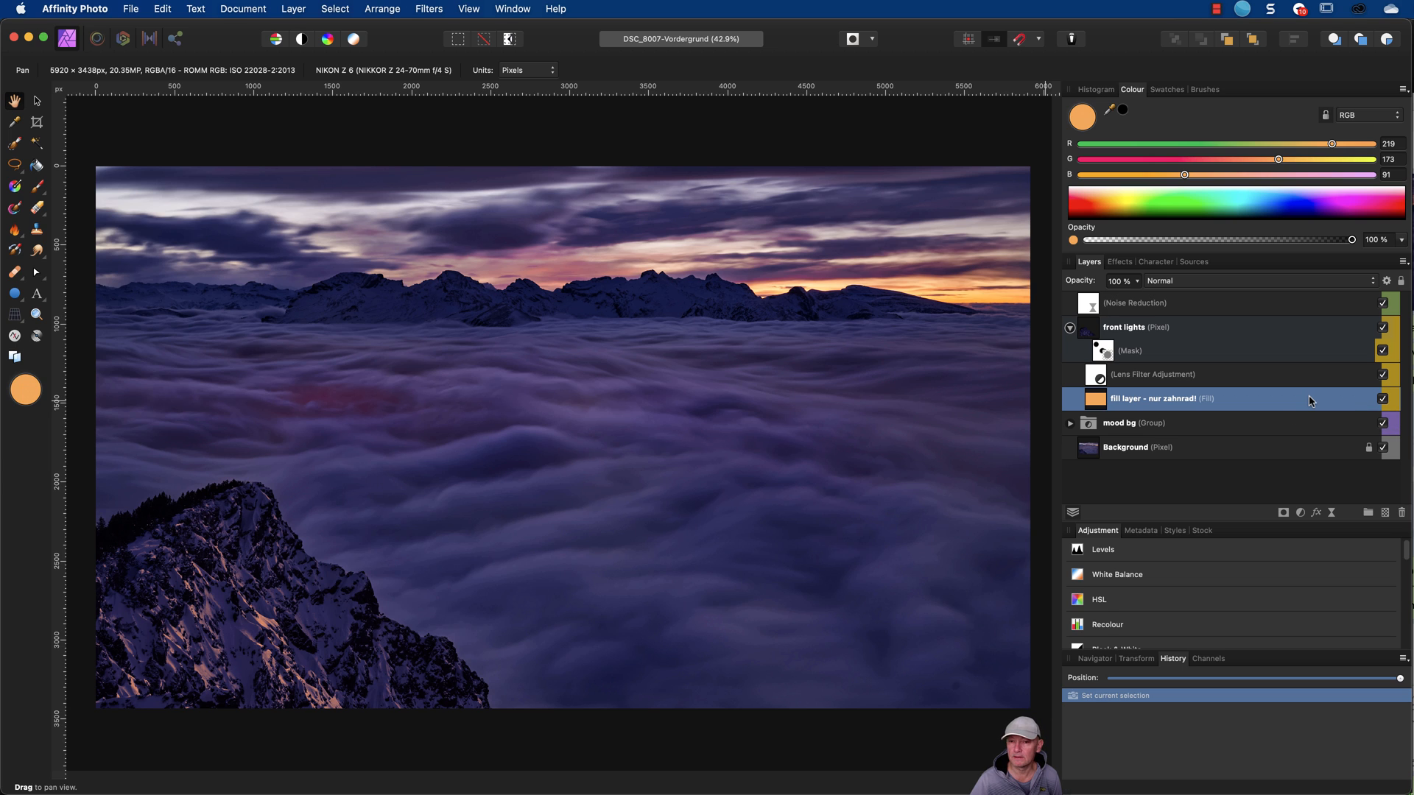
click(1070, 328)
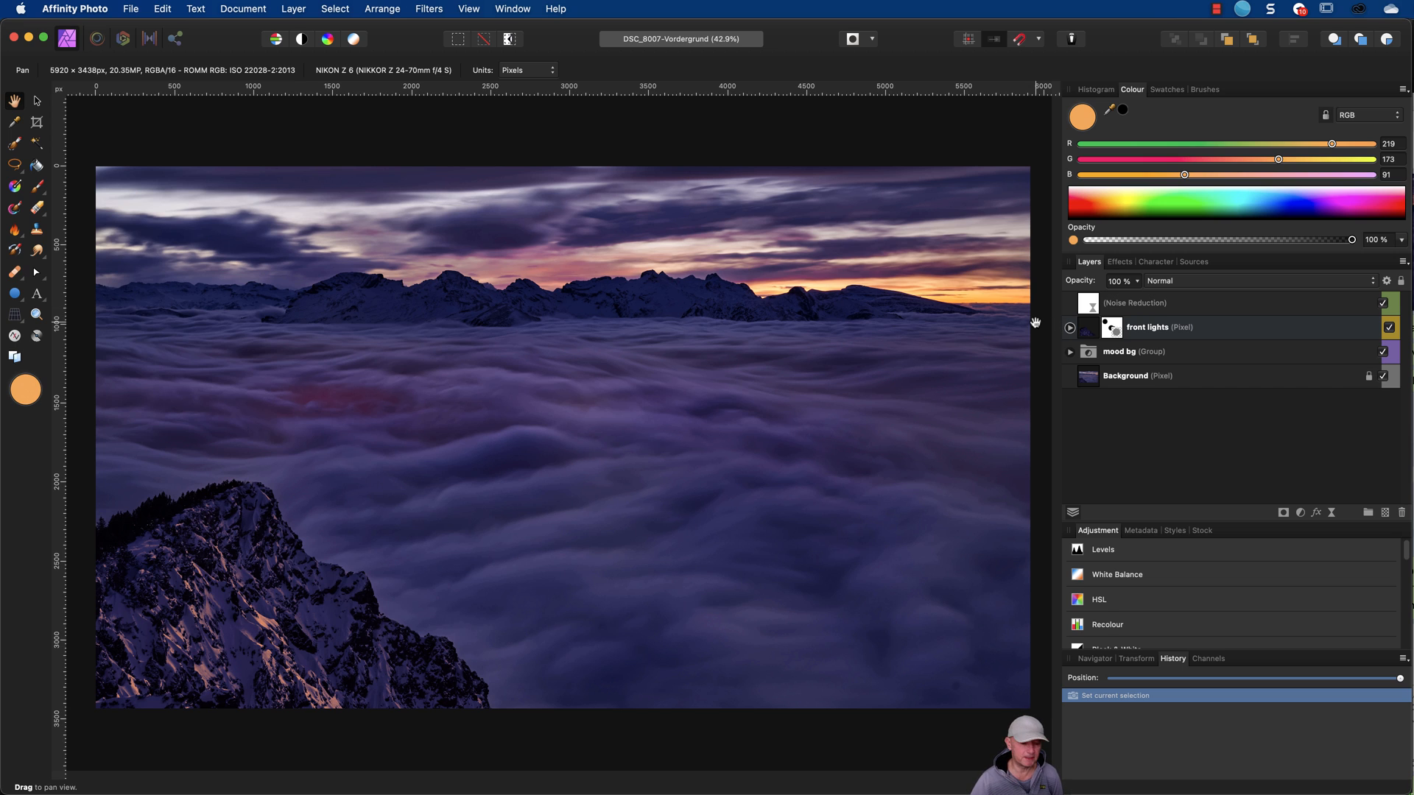
Step: Switch back to Photoshop, mask out an elliptical area near the centre of Rectangle 2, and feather the layer mask
key(super+Tab)
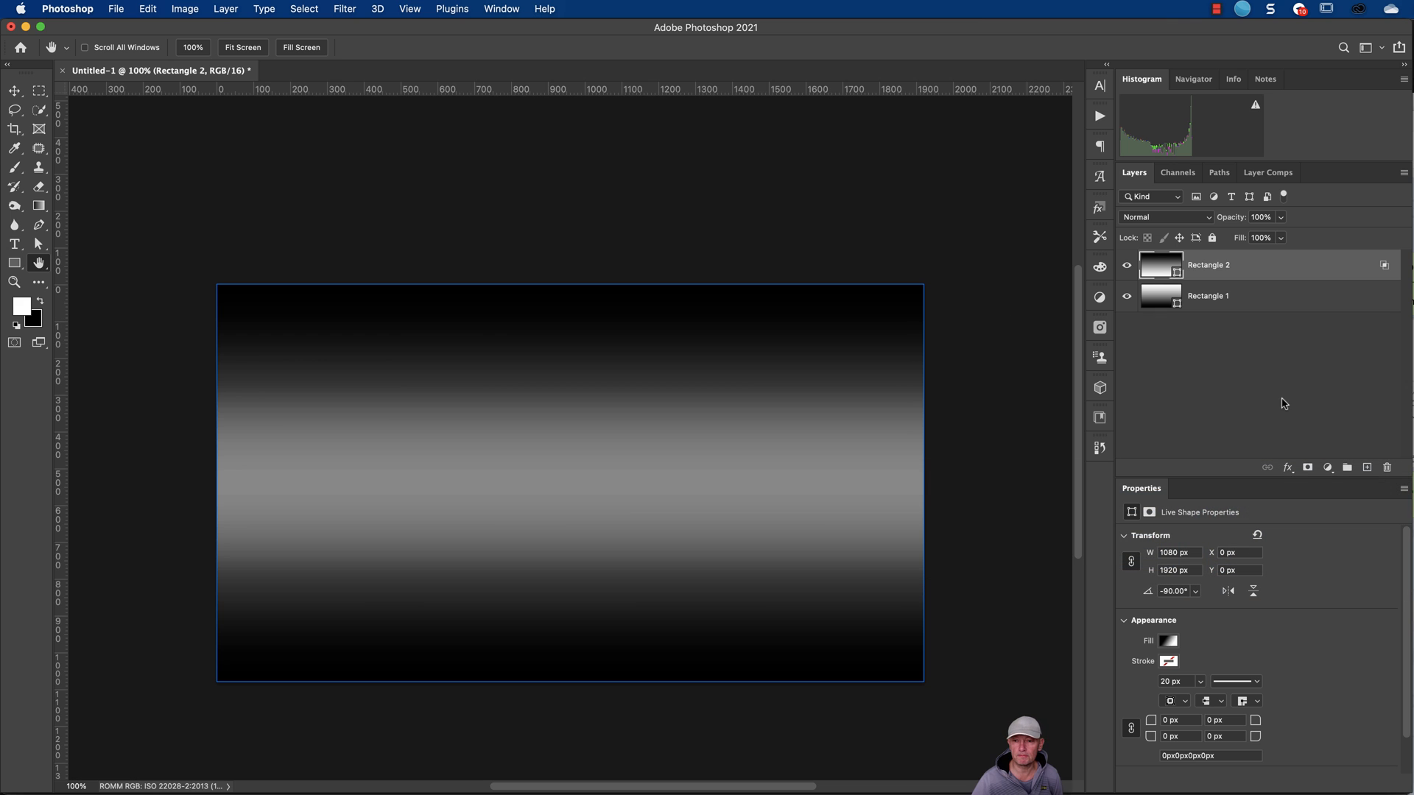
click(1309, 469)
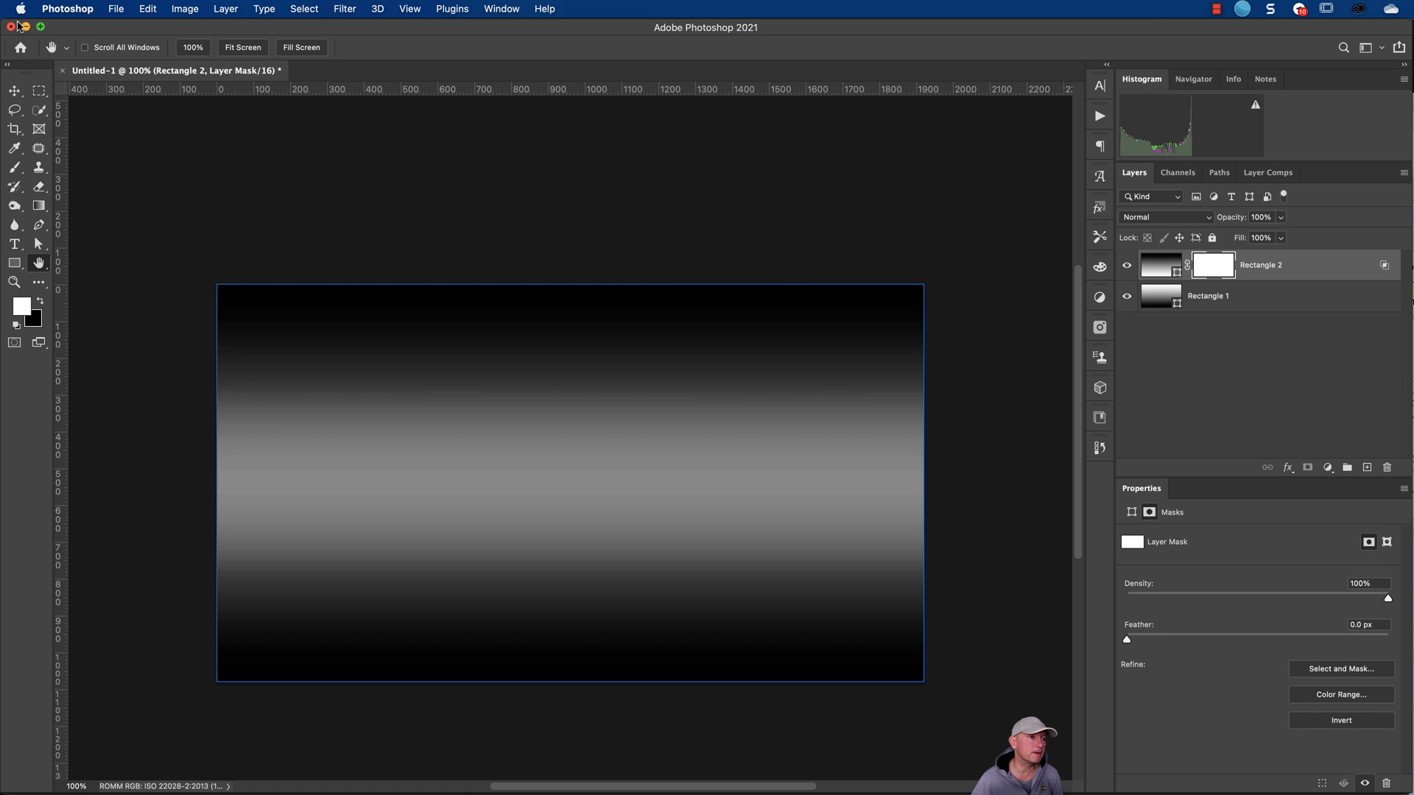
click(40, 98)
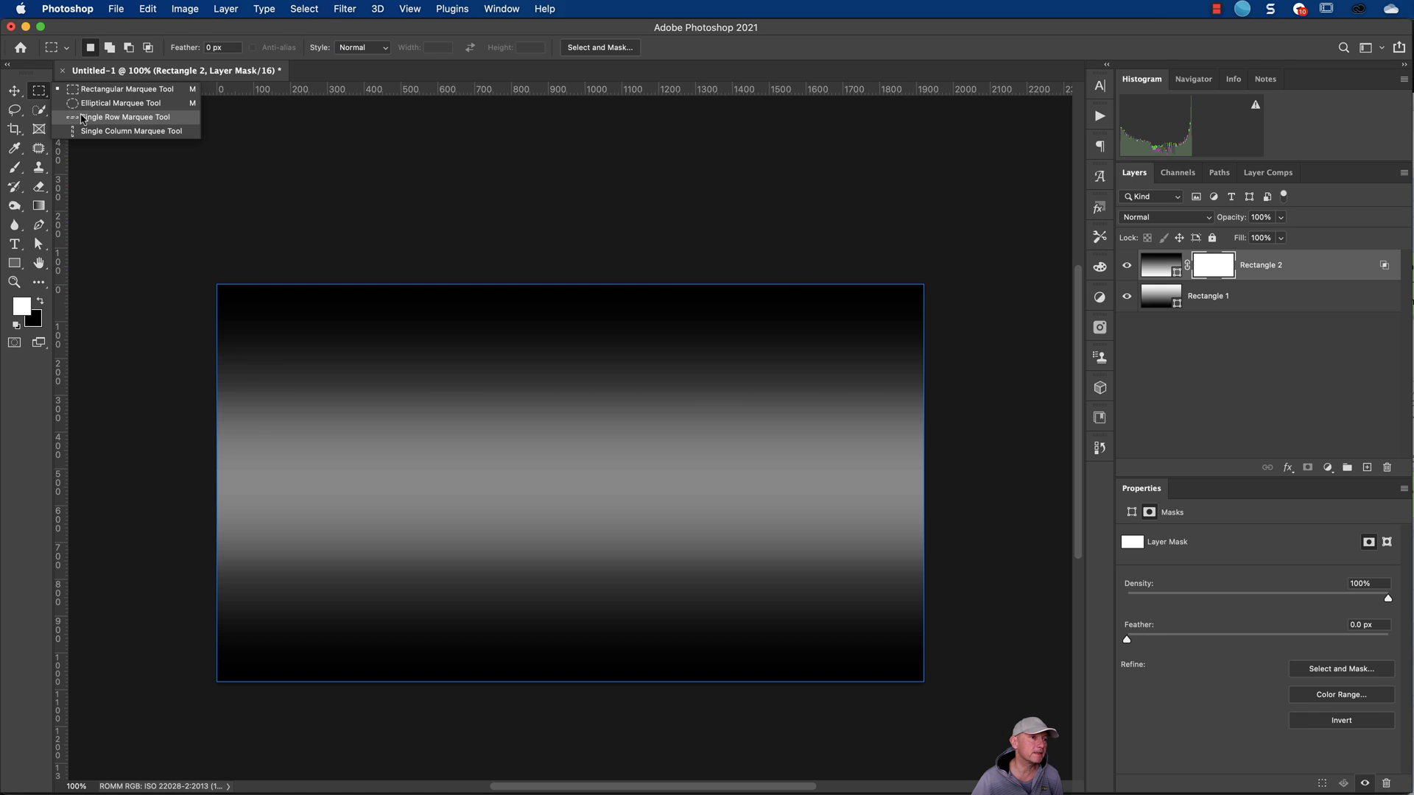
click(93, 111)
drag(417, 360, 668, 562)
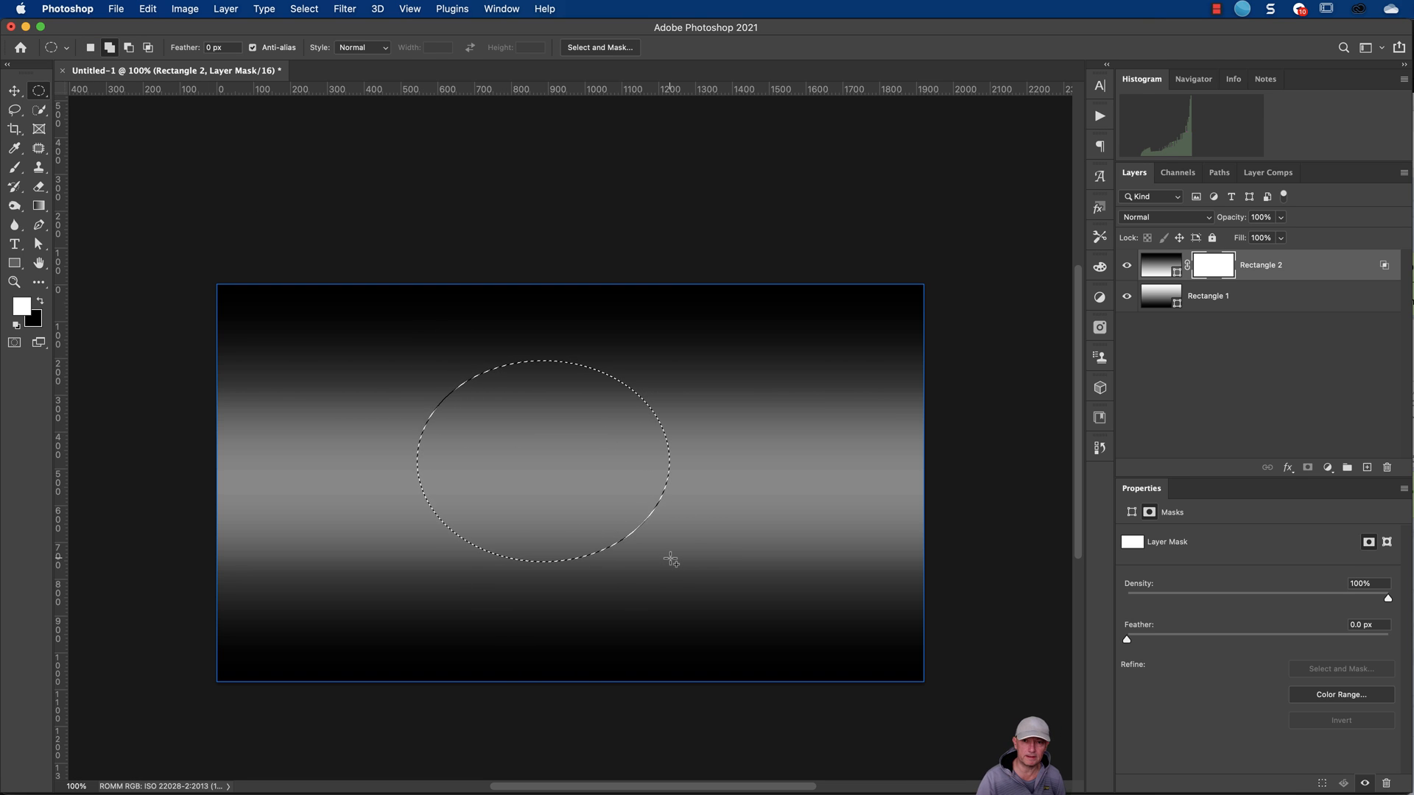
key(BackSpace)
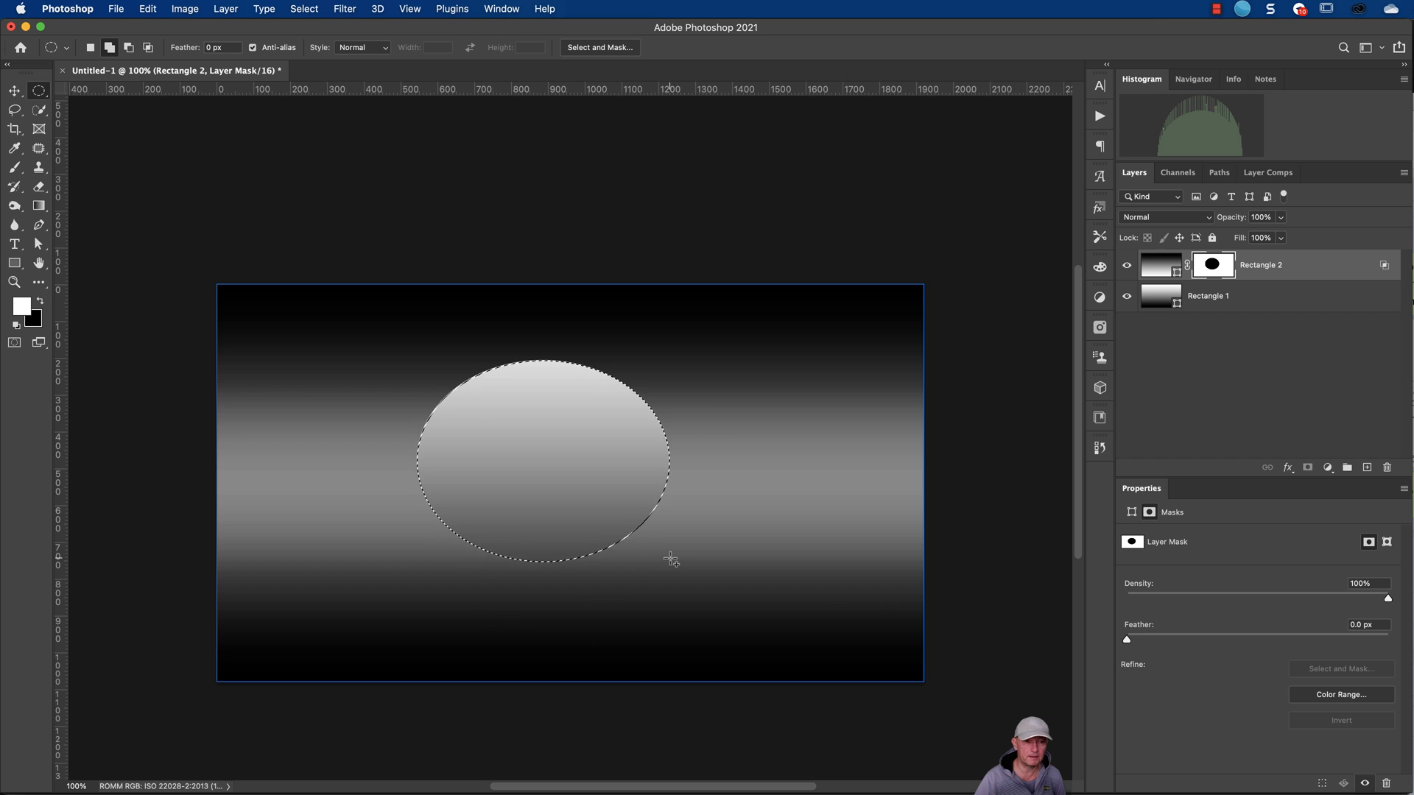
key(super+d)
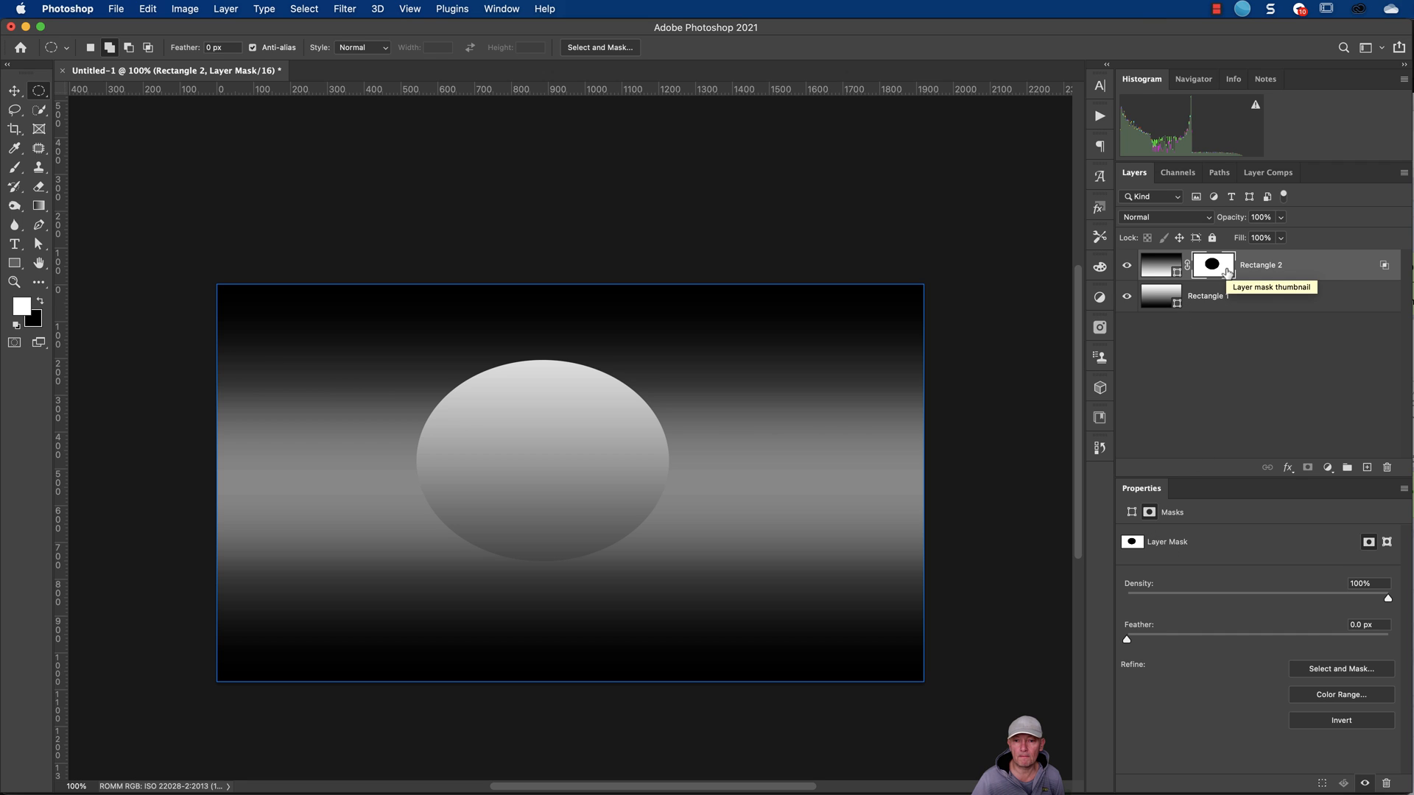
drag(1129, 644, 1259, 644)
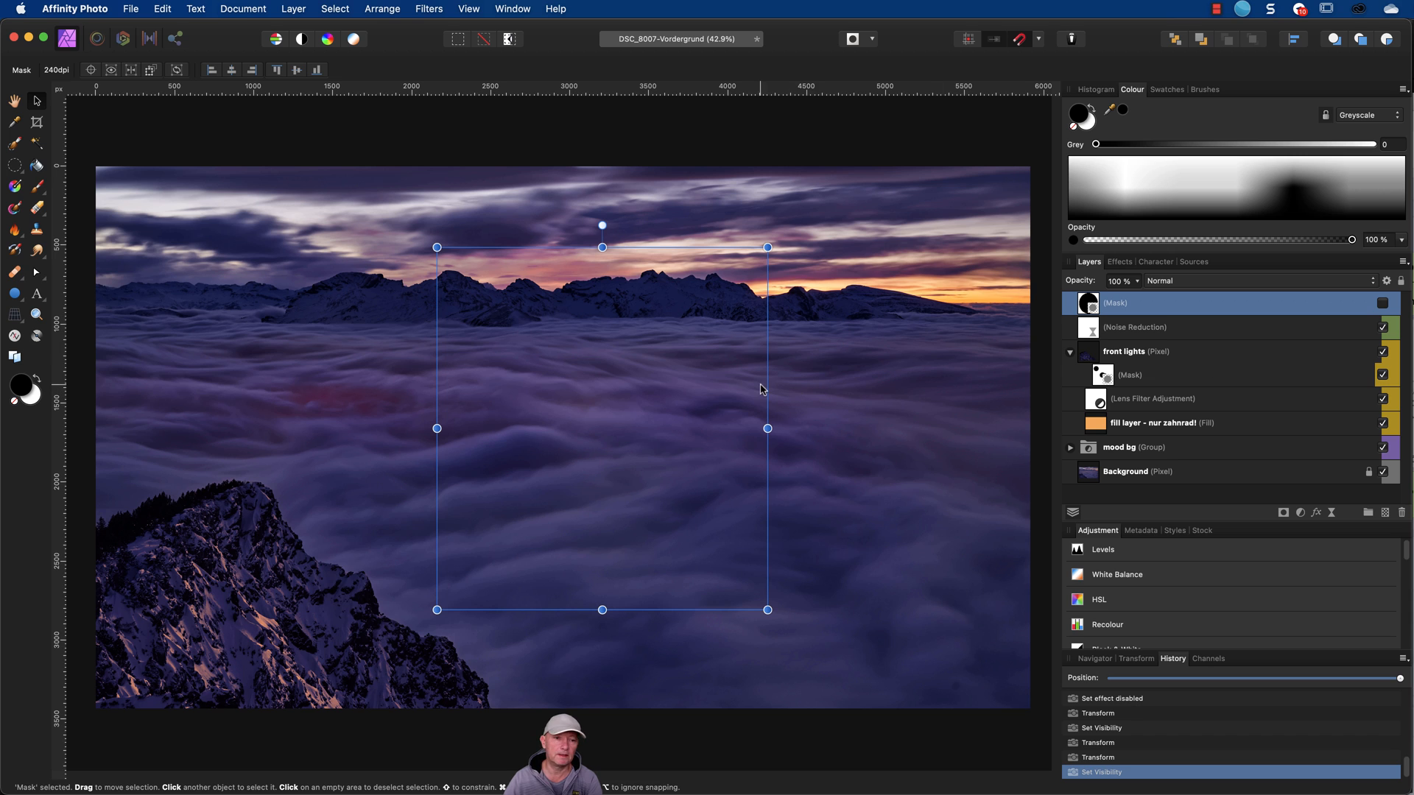
Step: Select the topmost mask layer and make it visible
click(1114, 304)
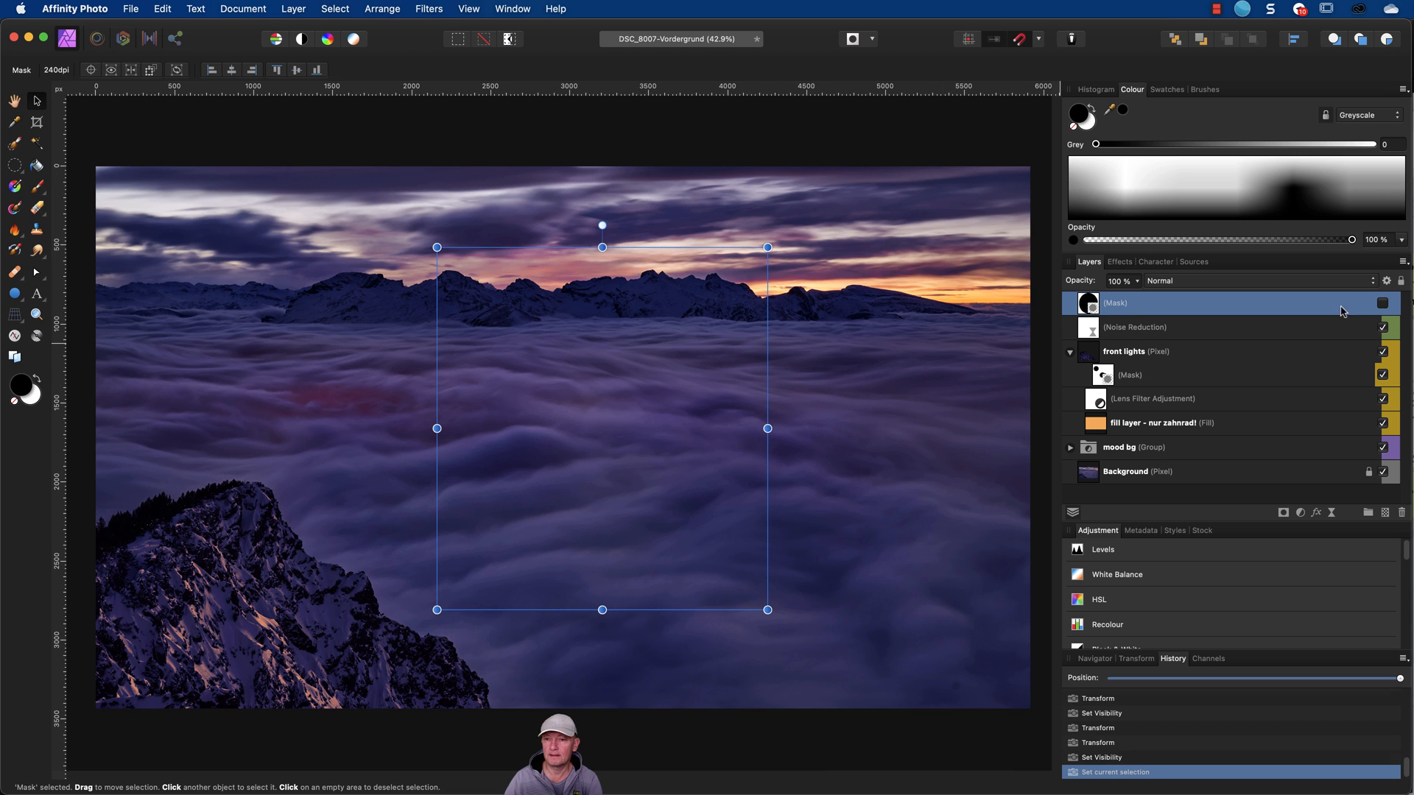
click(1382, 302)
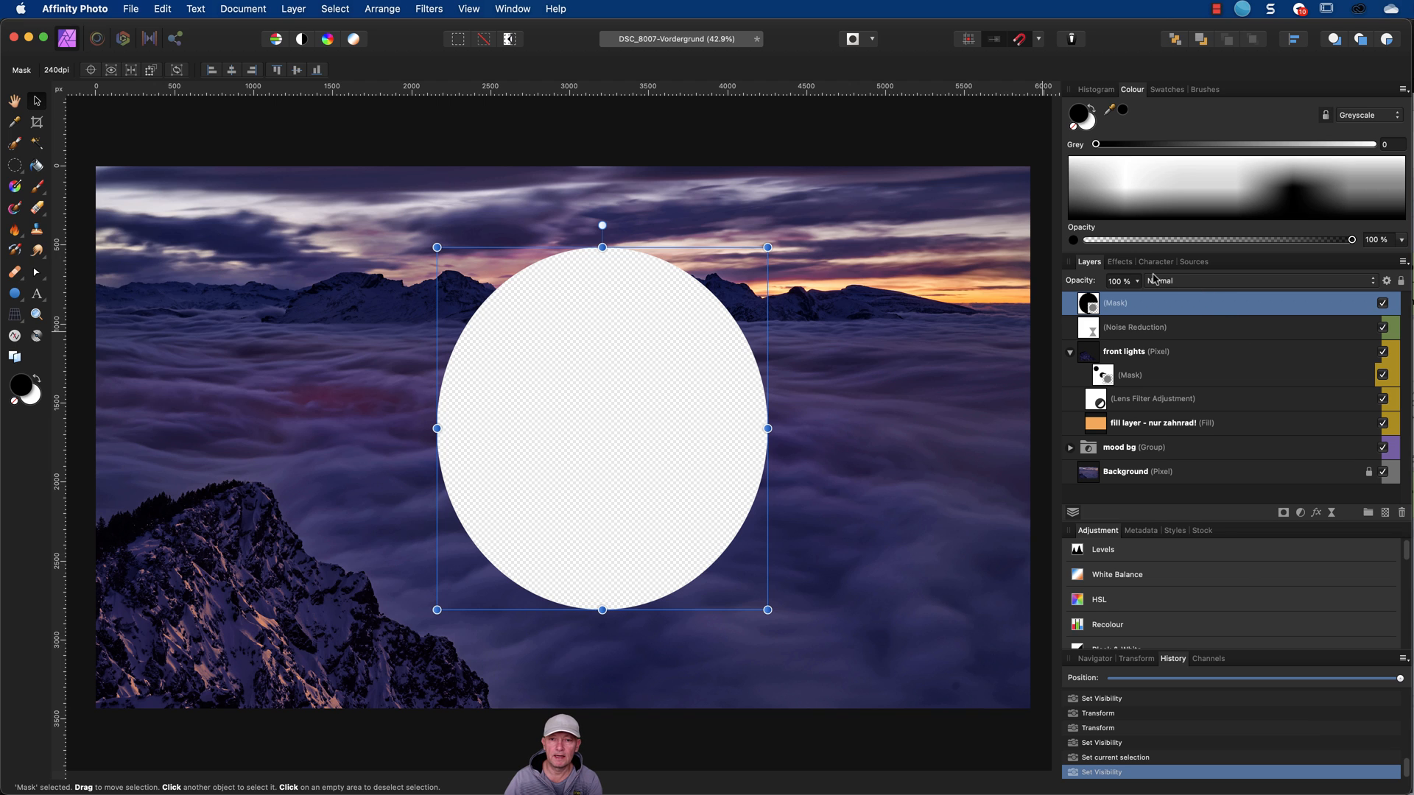
Step: Try to soften the mask with a Gaussian Blur layer effect at a 78.1 px radius, and disable the effect
click(1120, 262)
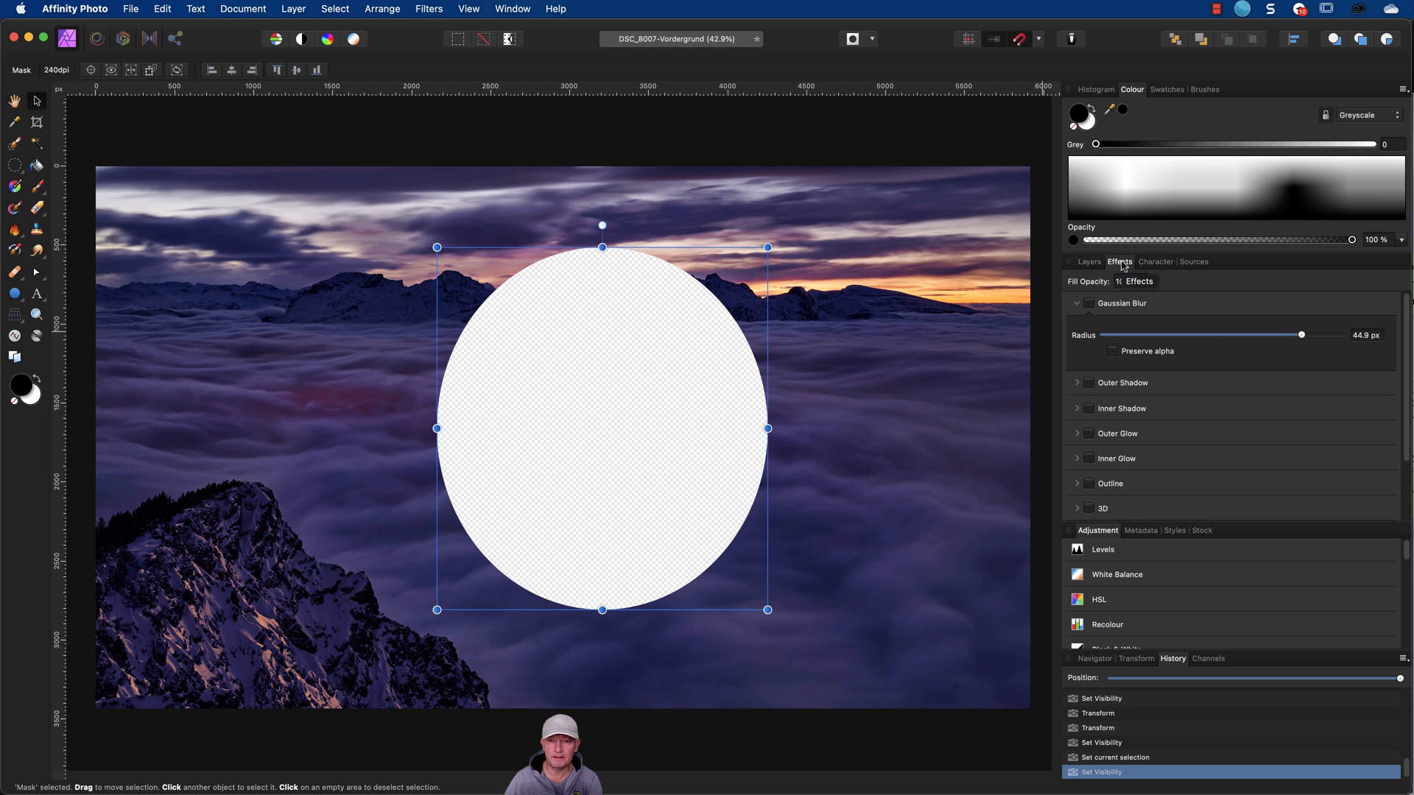
click(1089, 304)
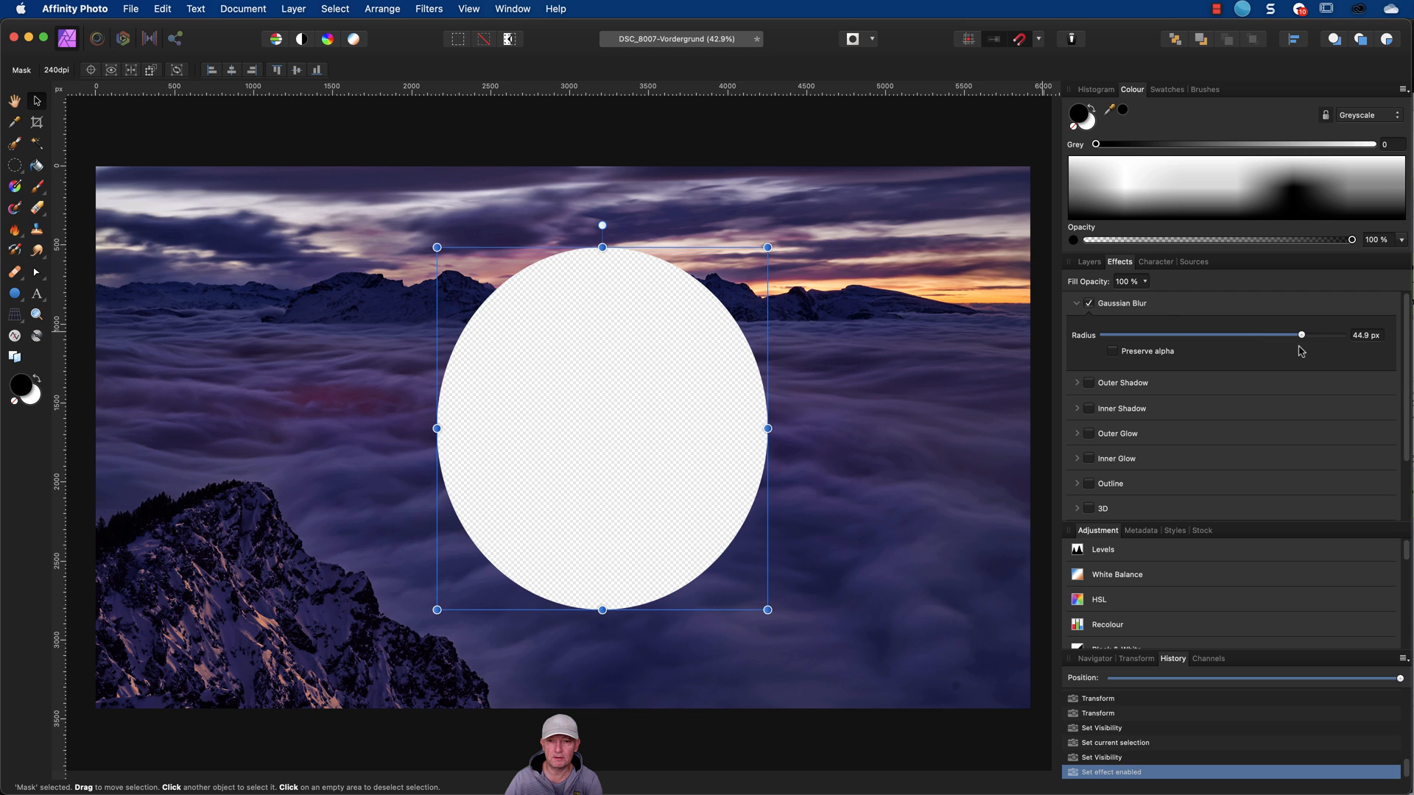
mouse_move(1302, 336)
mouse_down()
mouse_move(1072, 337)
mouse_move(1325, 340)
mouse_move(1313, 354)
mouse_up()
click(1113, 352)
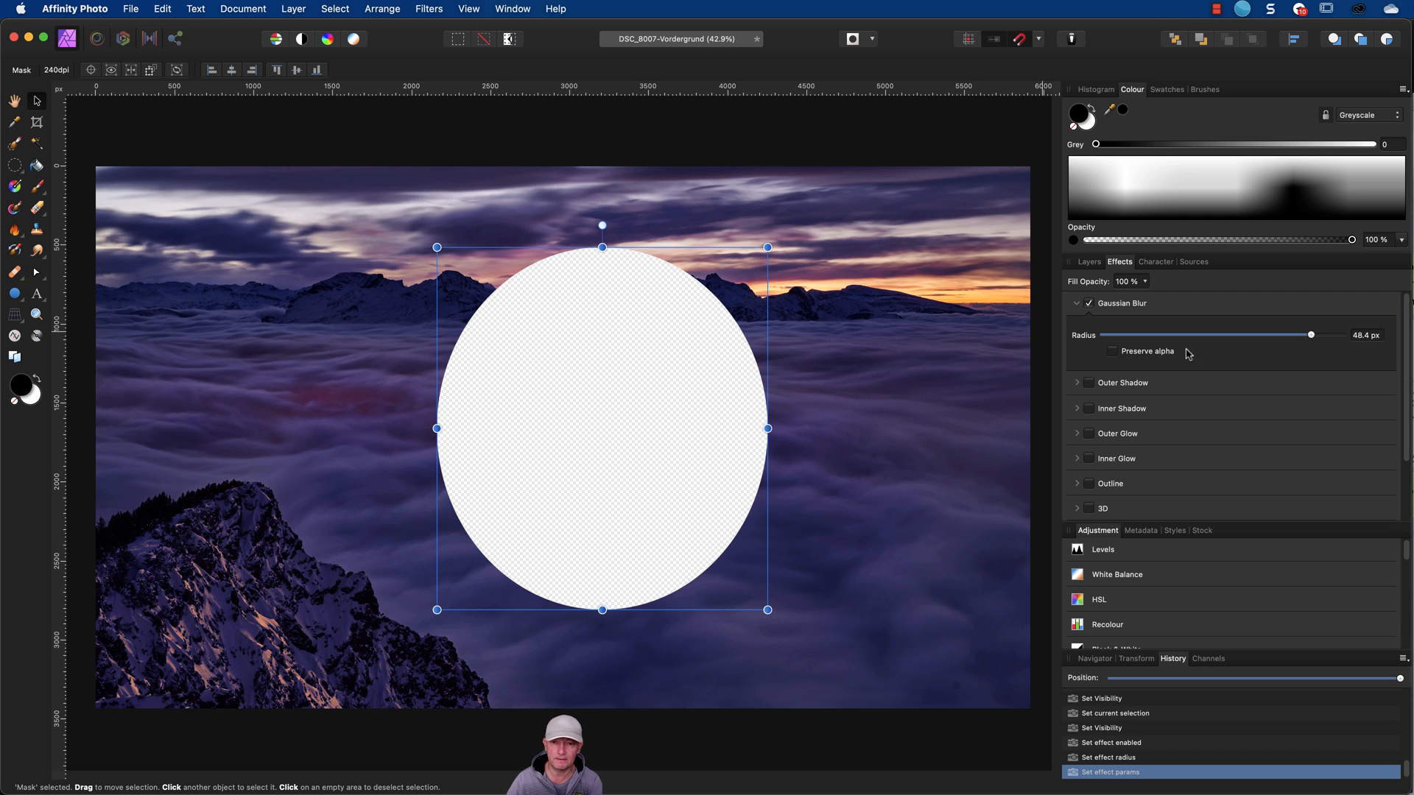
mouse_move(1316, 337)
mouse_down()
mouse_move(1104, 338)
mouse_move(1330, 344)
mouse_up()
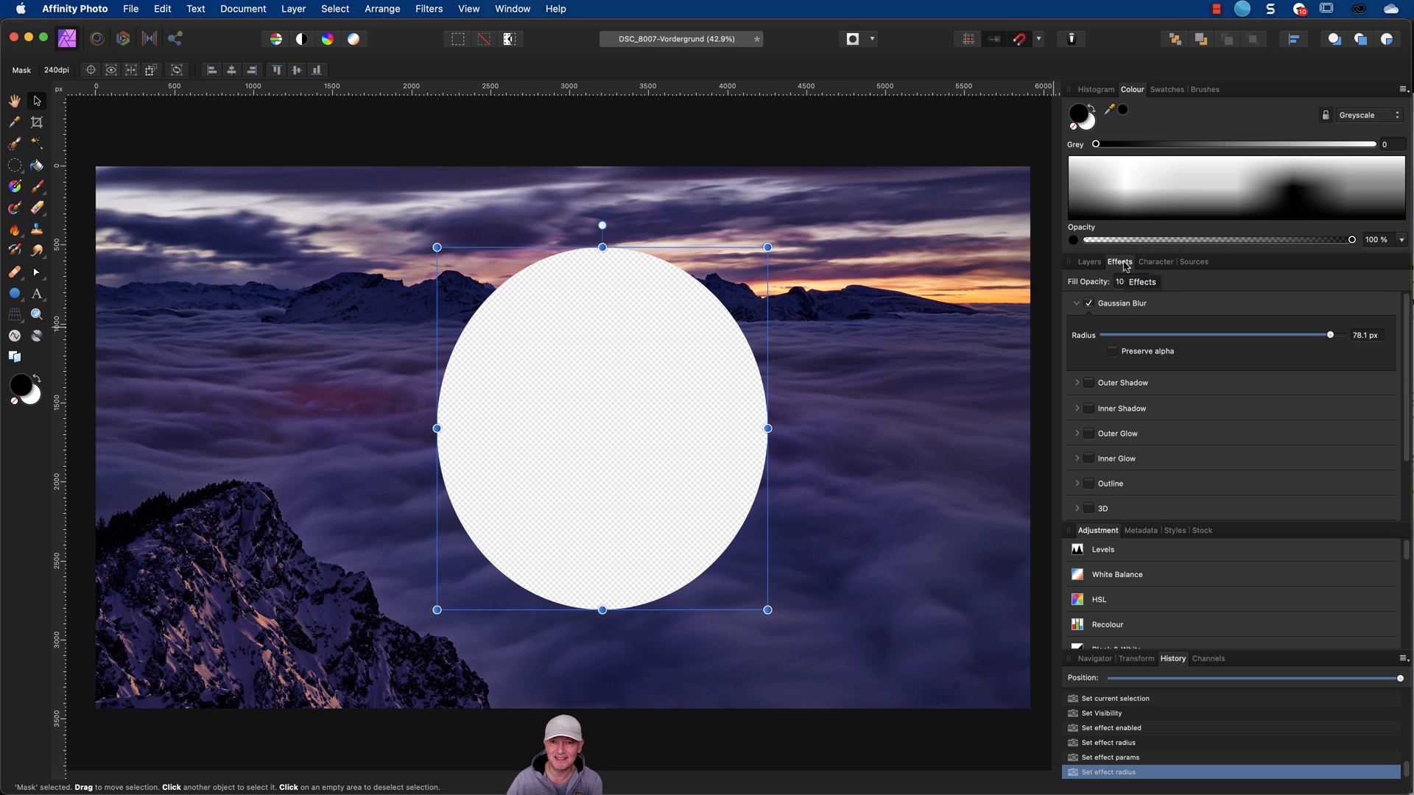
click(1088, 263)
click(1120, 262)
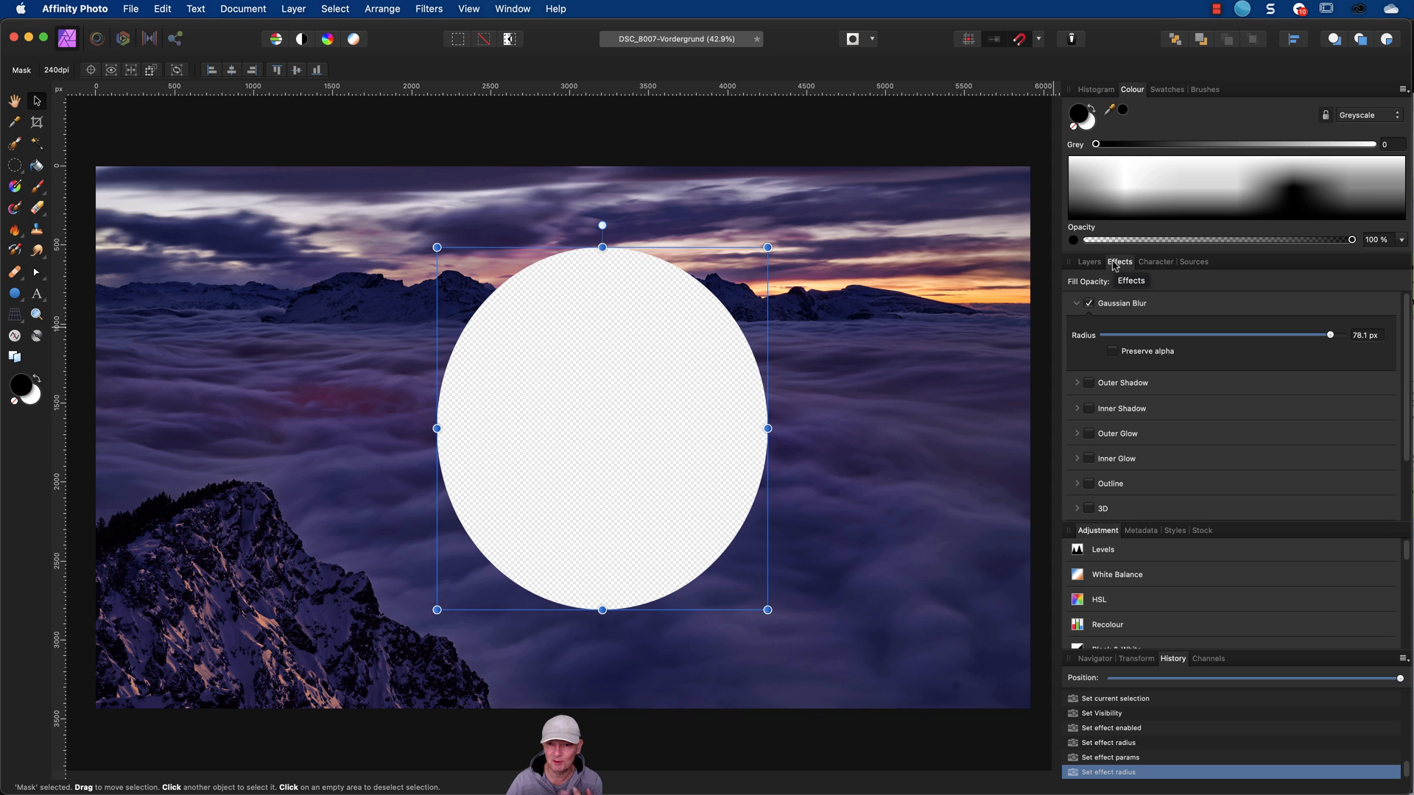
click(1089, 303)
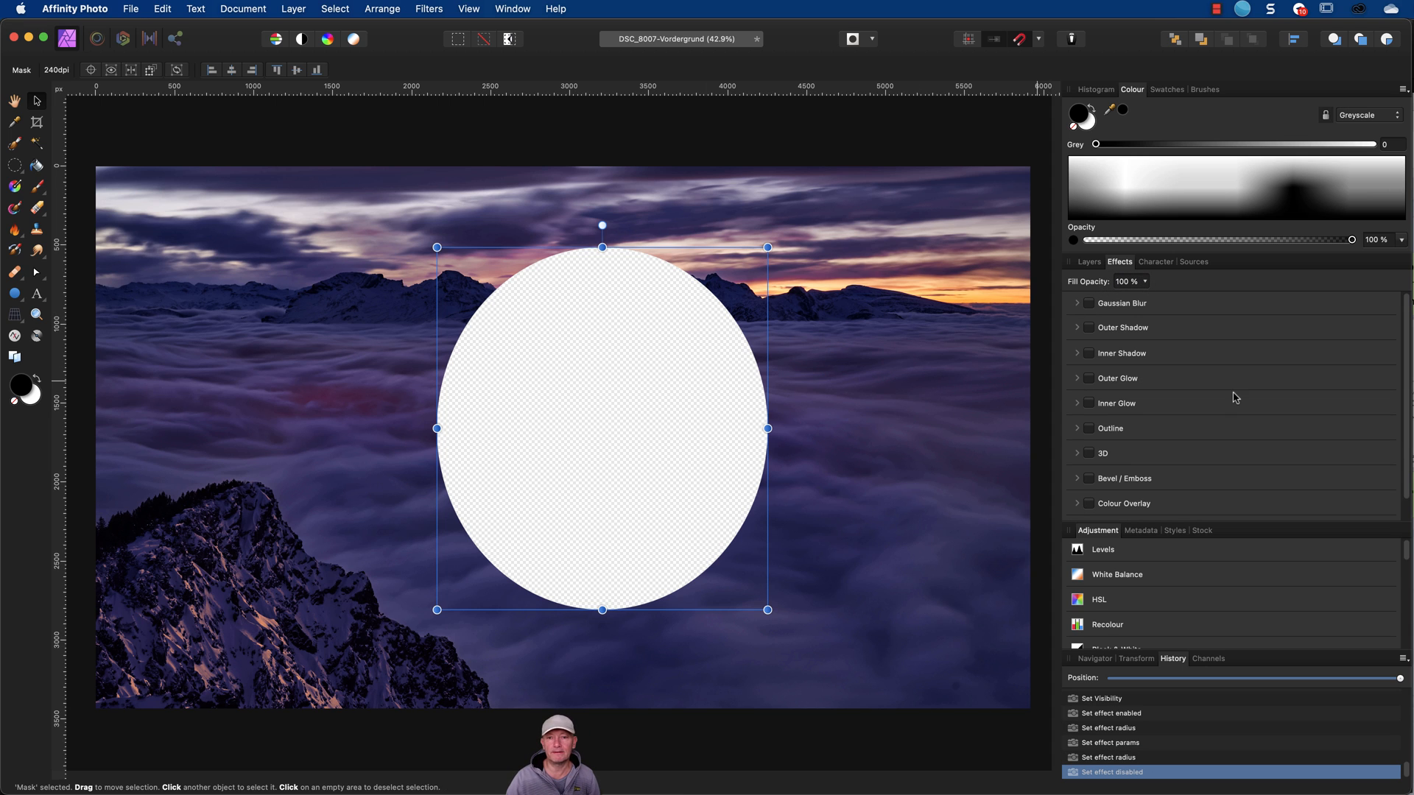
click(1090, 263)
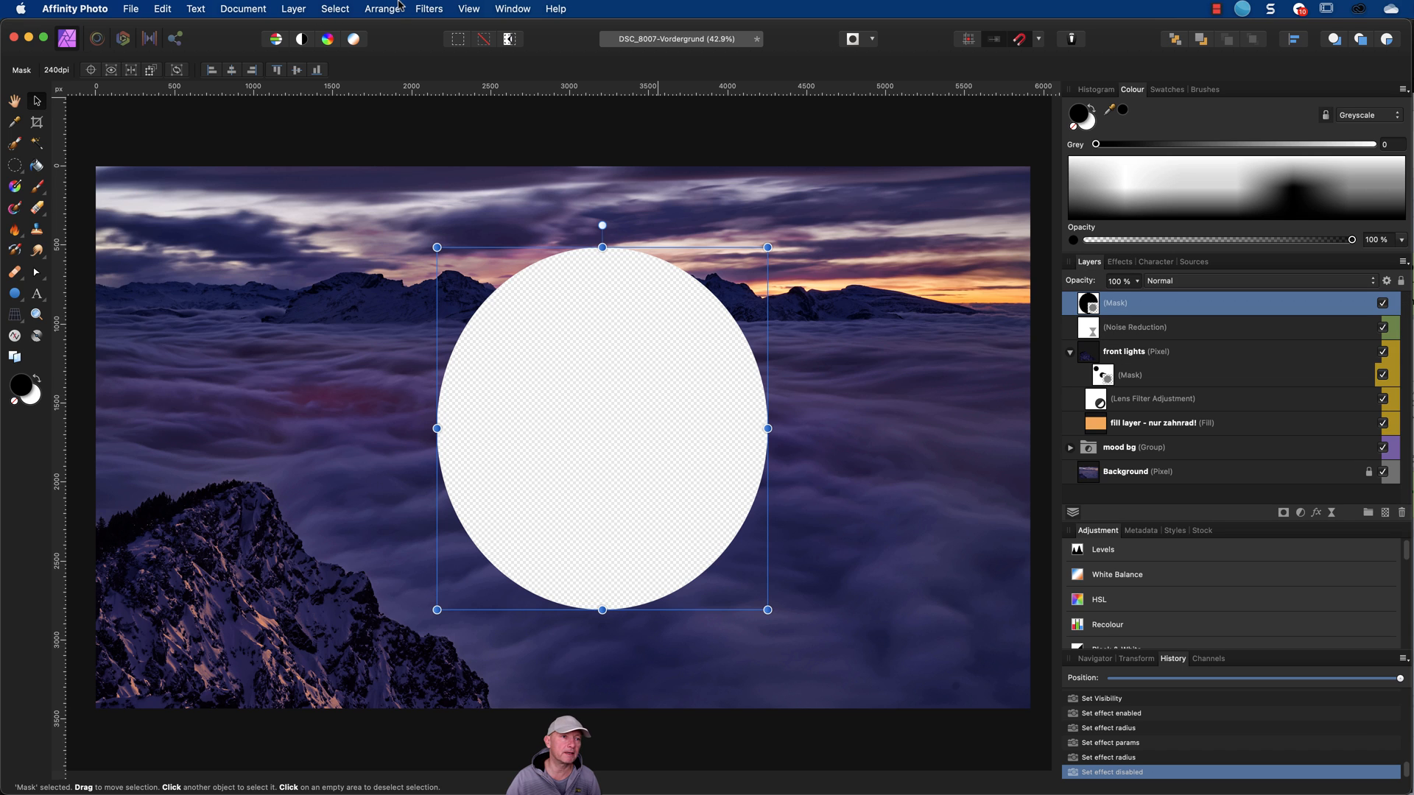
Step: Try the destructive Gaussian Blur filter on the mask with an 88.2 px radius, and cancel it
click(425, 8)
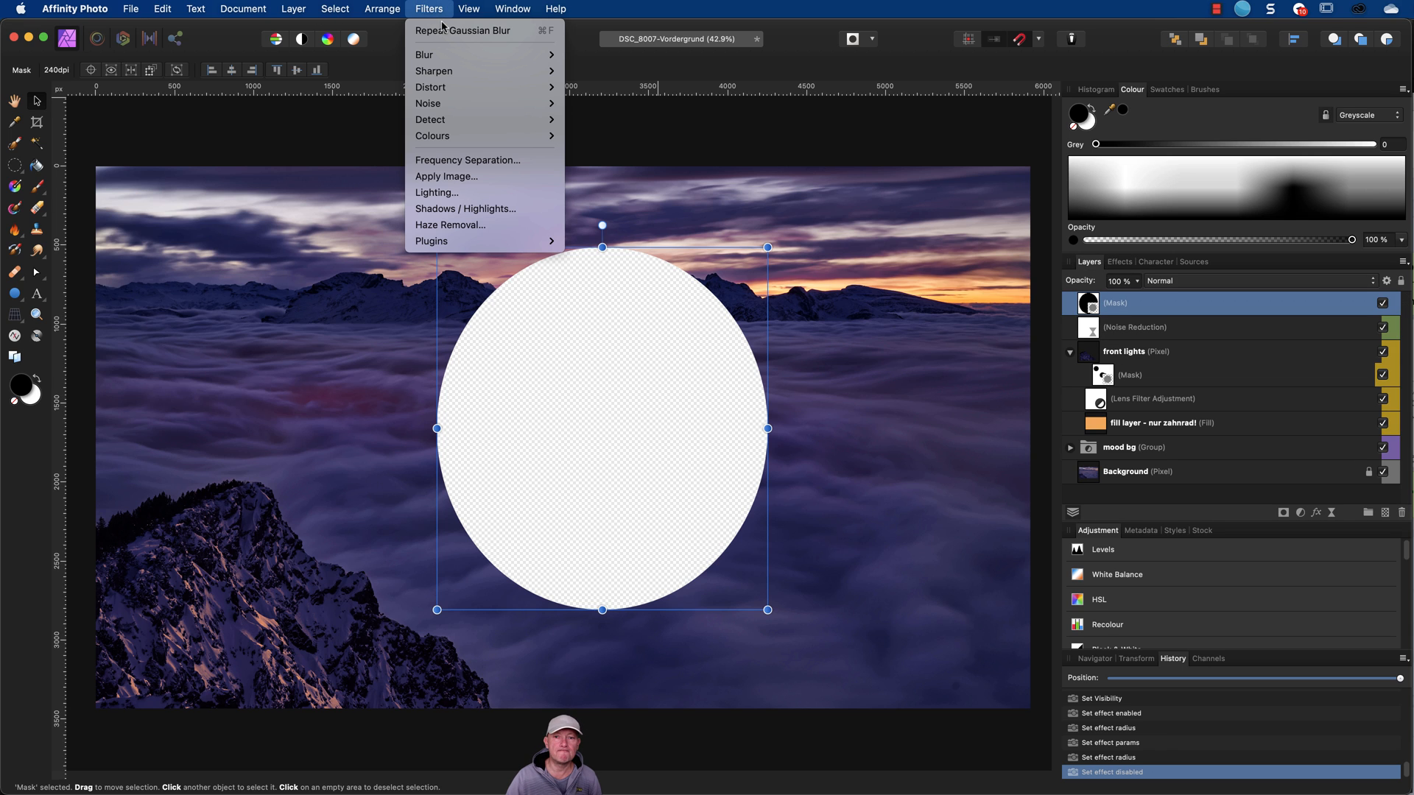
mouse_move(486, 54)
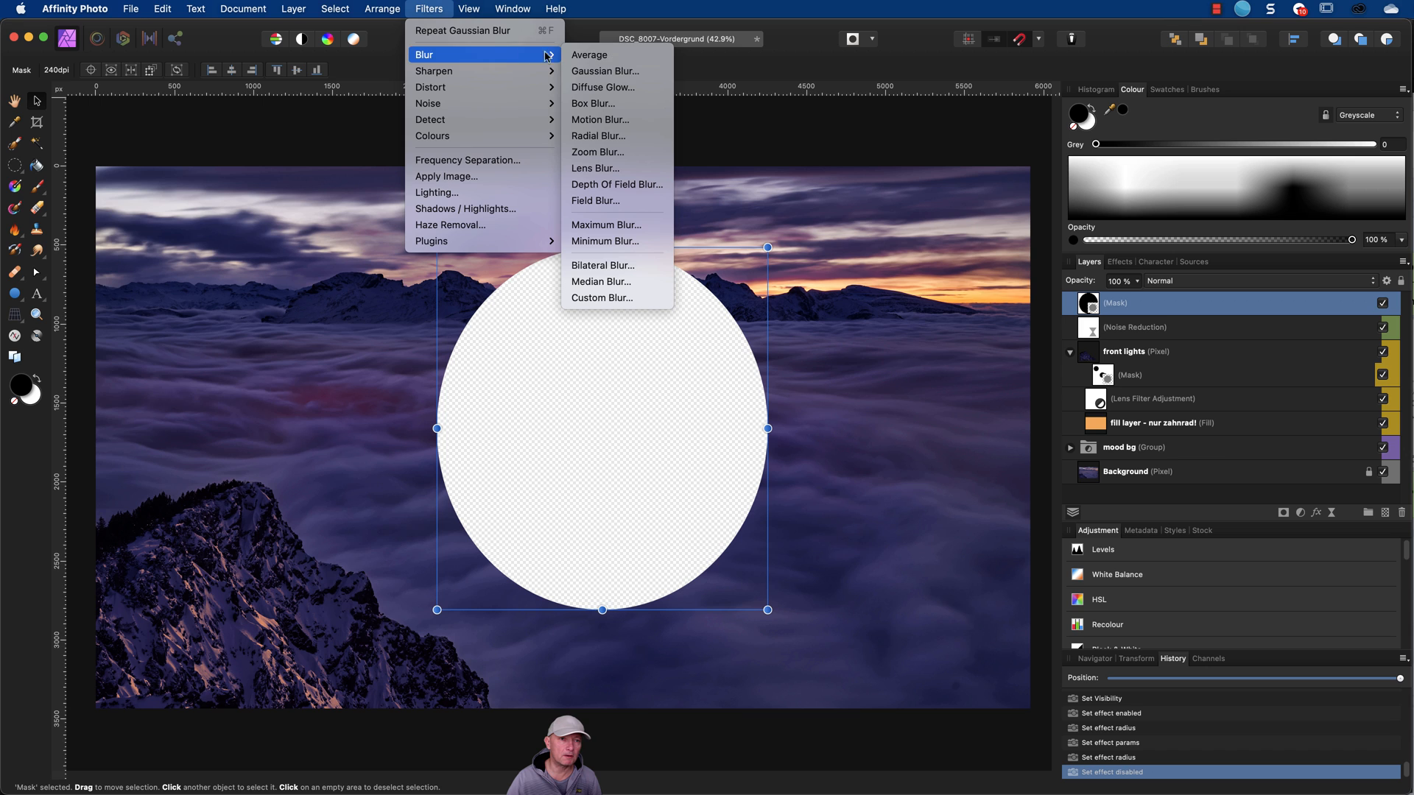
click(581, 71)
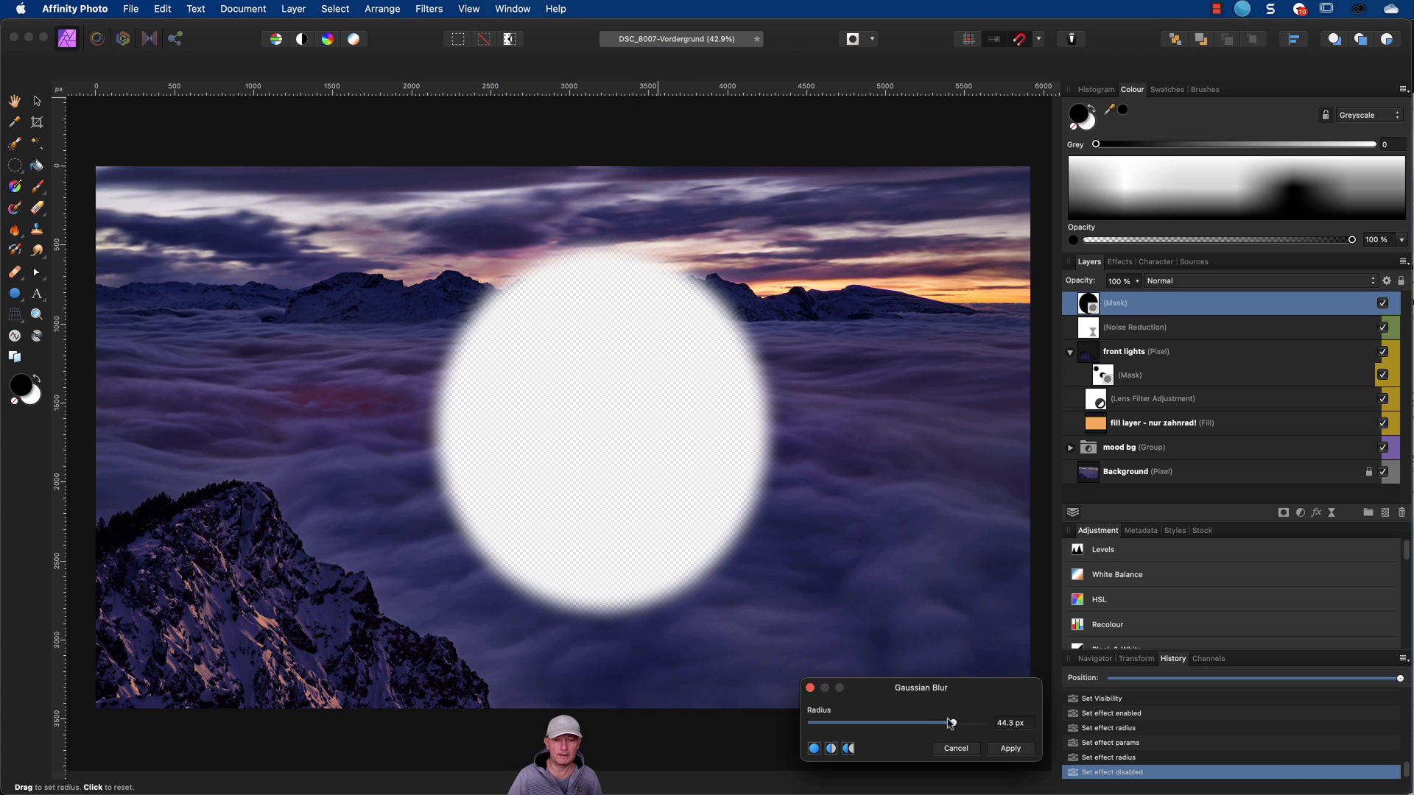
drag(954, 724, 983, 723)
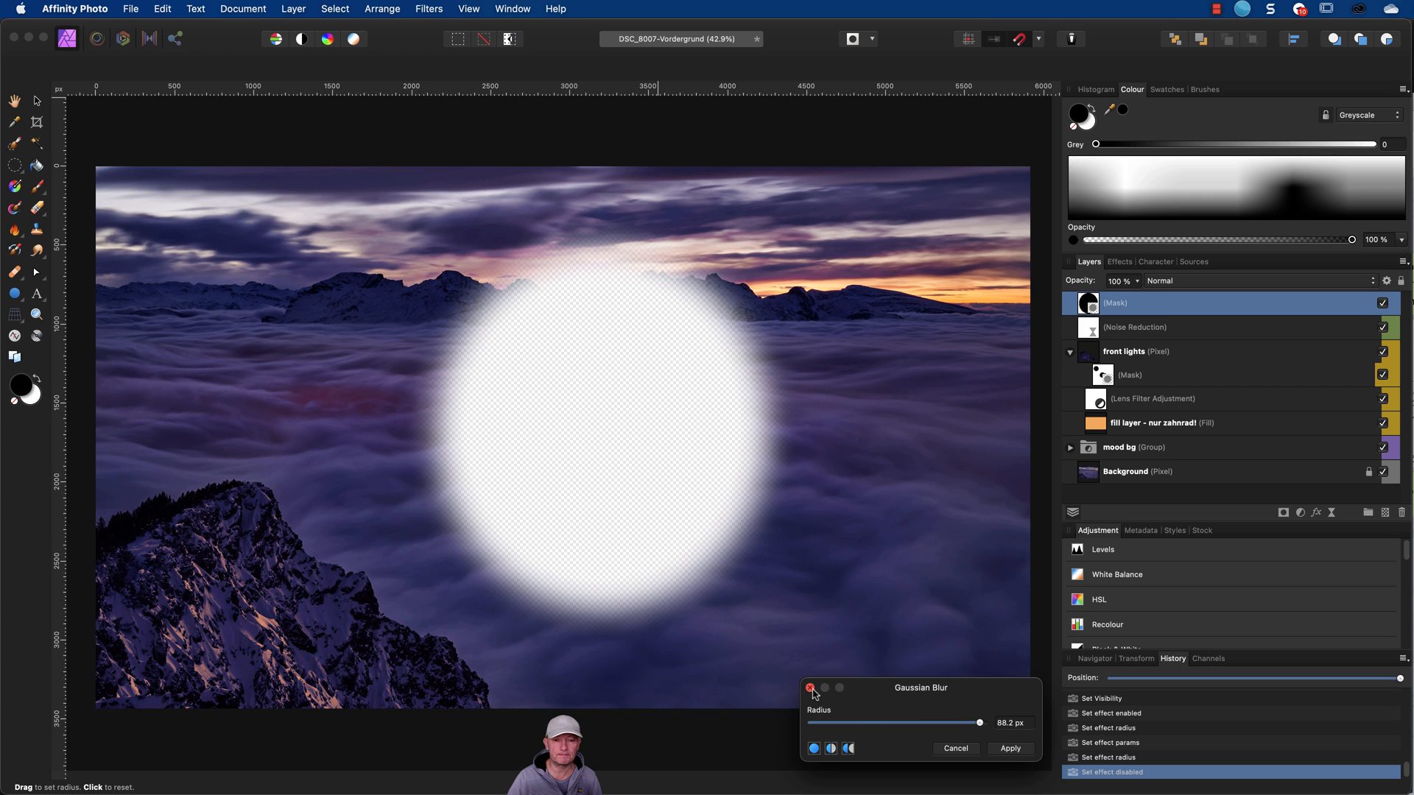
click(954, 749)
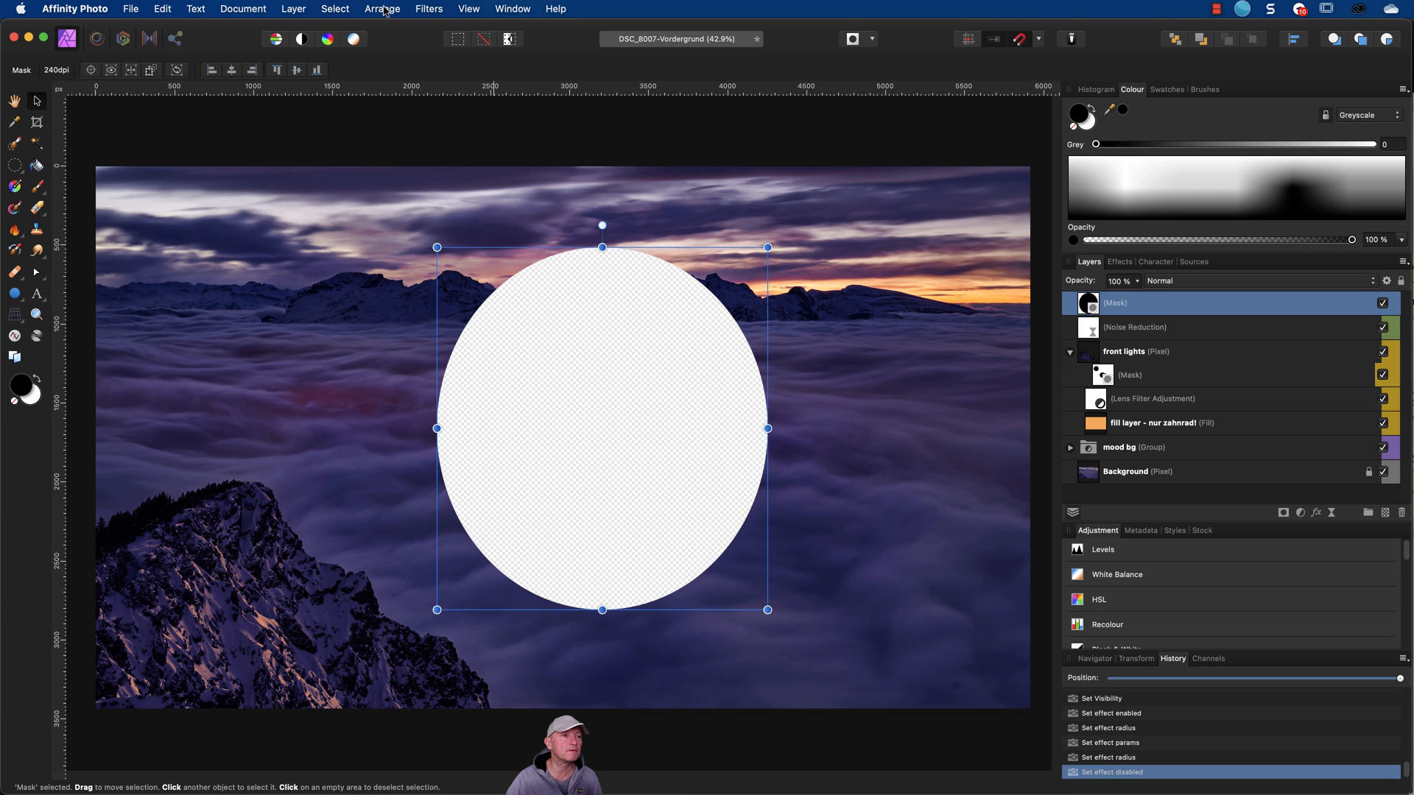
Step: Add a live Gaussian Blur filter layer with a radius of about 99 px to the topmost mask
click(302, 10)
mouse_move(366, 195)
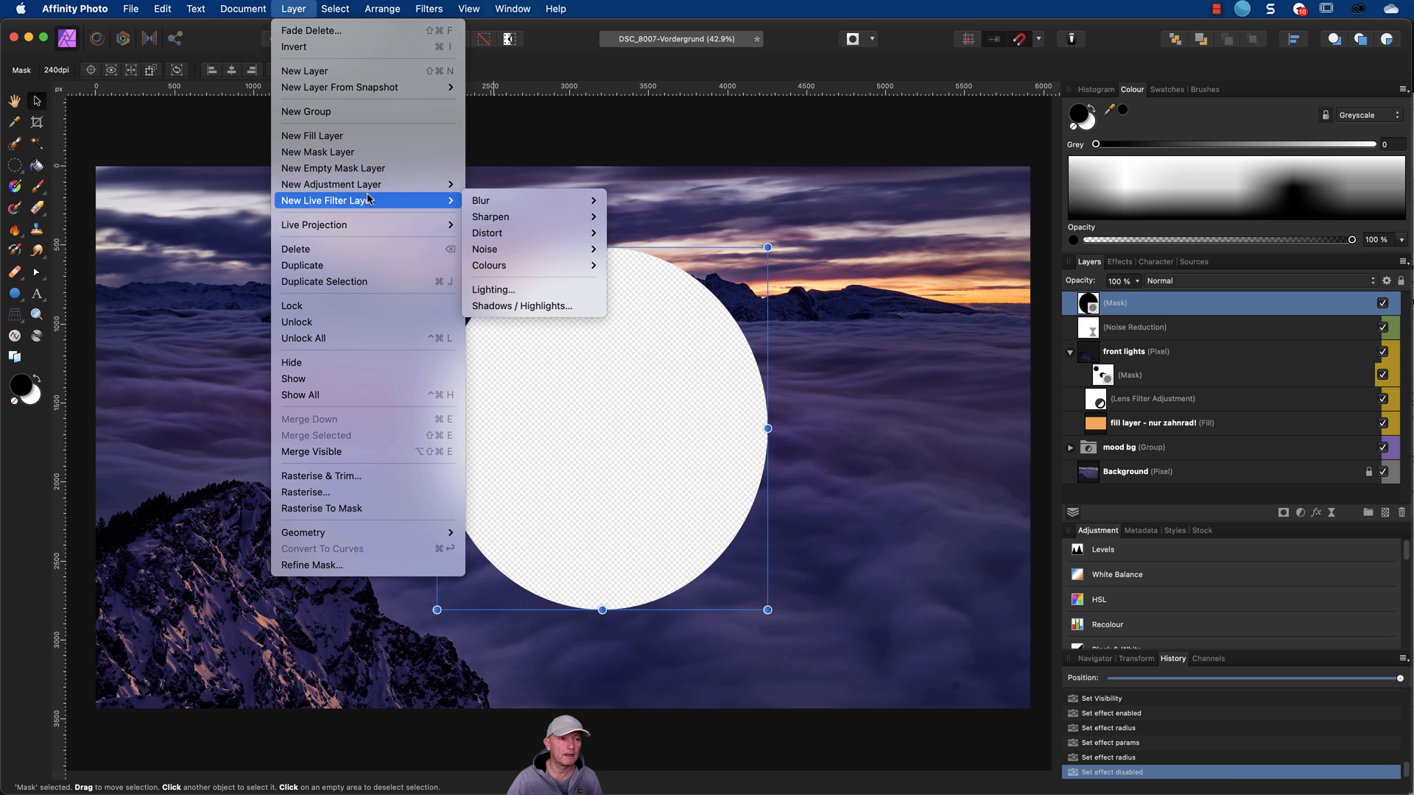
mouse_move(563, 212)
click(641, 201)
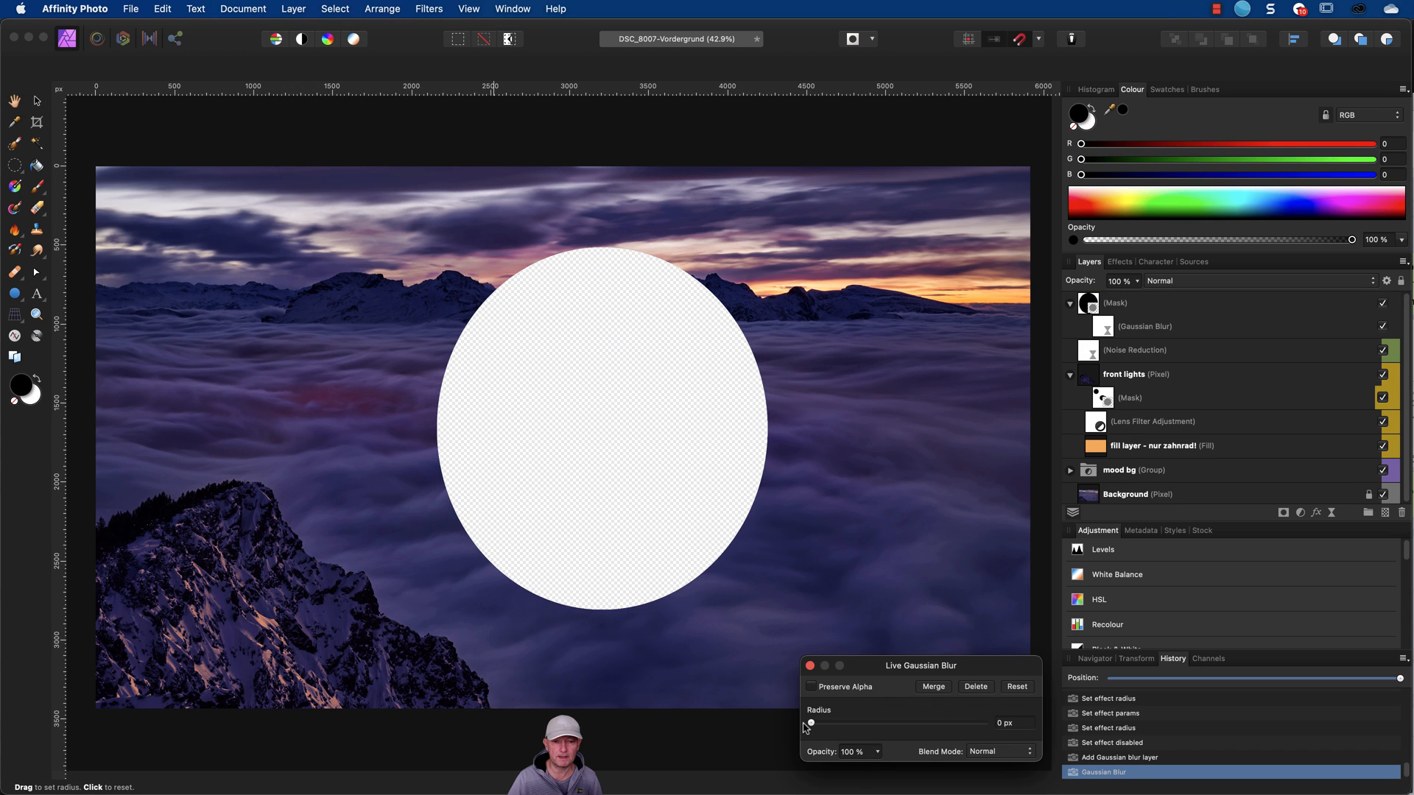
drag(810, 724, 979, 734)
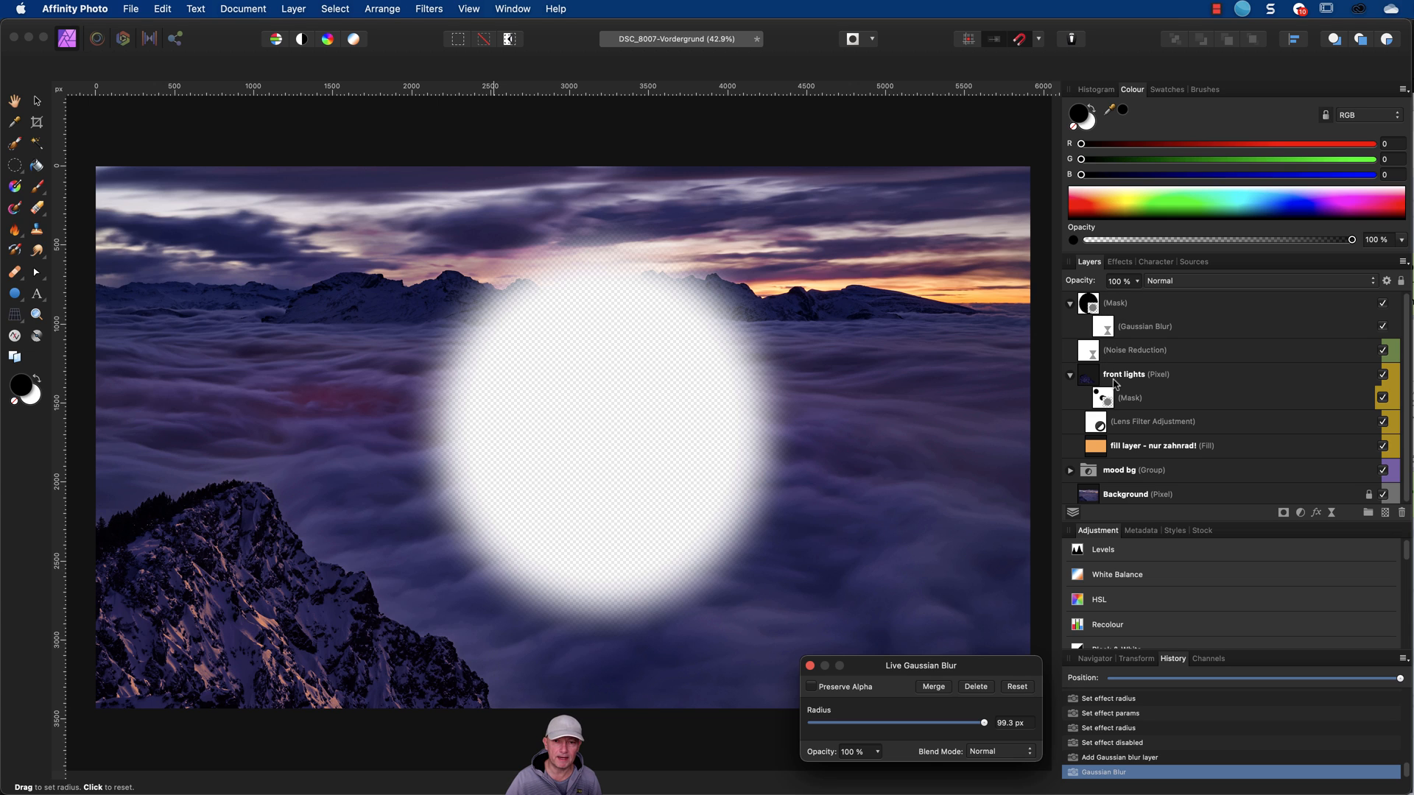
click(810, 665)
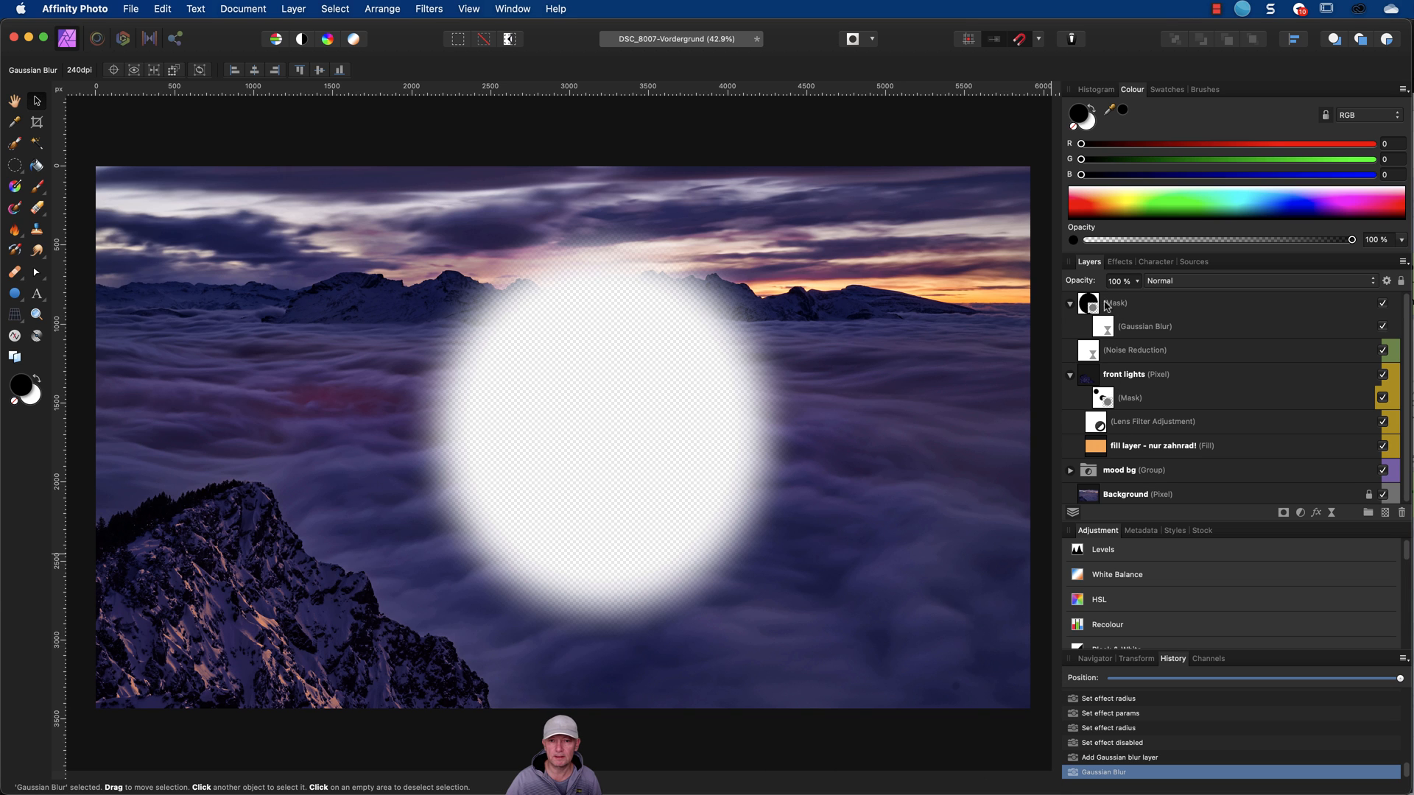
Step: Nest the blurred topmost mask inside the front lights layer and select it
drag(1102, 325, 1101, 392)
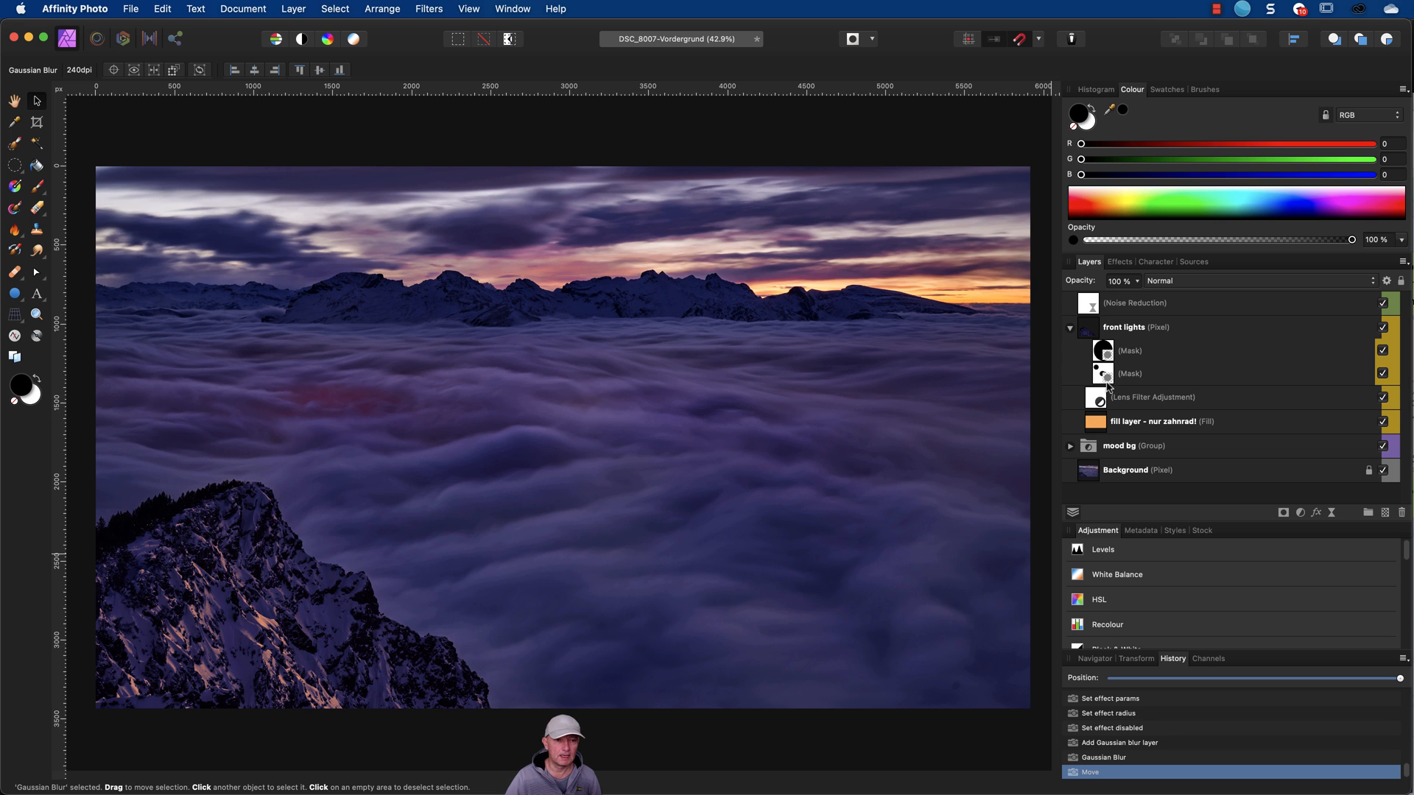
click(1106, 356)
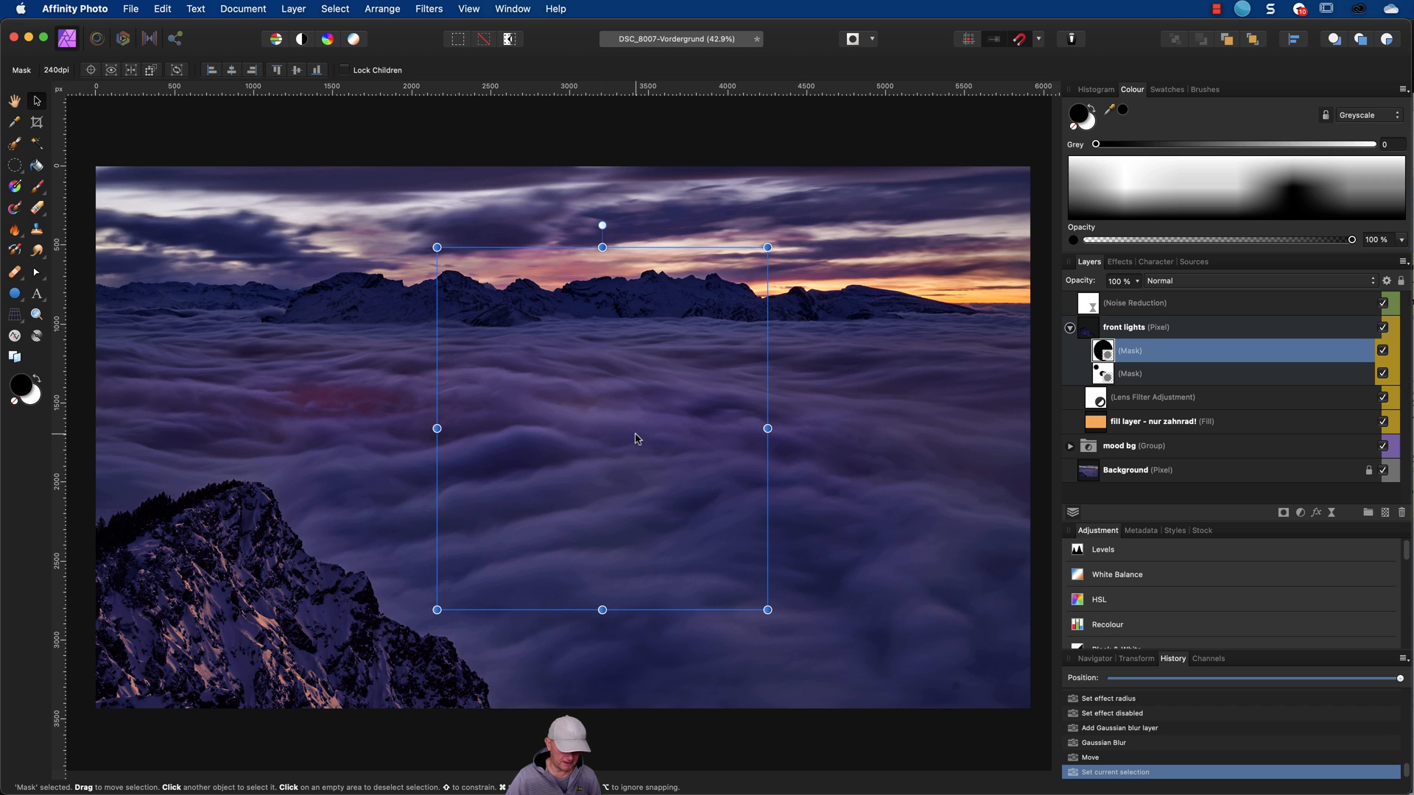
Step: Reposition the mask's ellipse further right and slightly lower on the canvas, and nest the mask inside the Background layer
drag(626, 430, 538, 377)
drag(504, 393, 699, 471)
drag(1132, 359, 1096, 475)
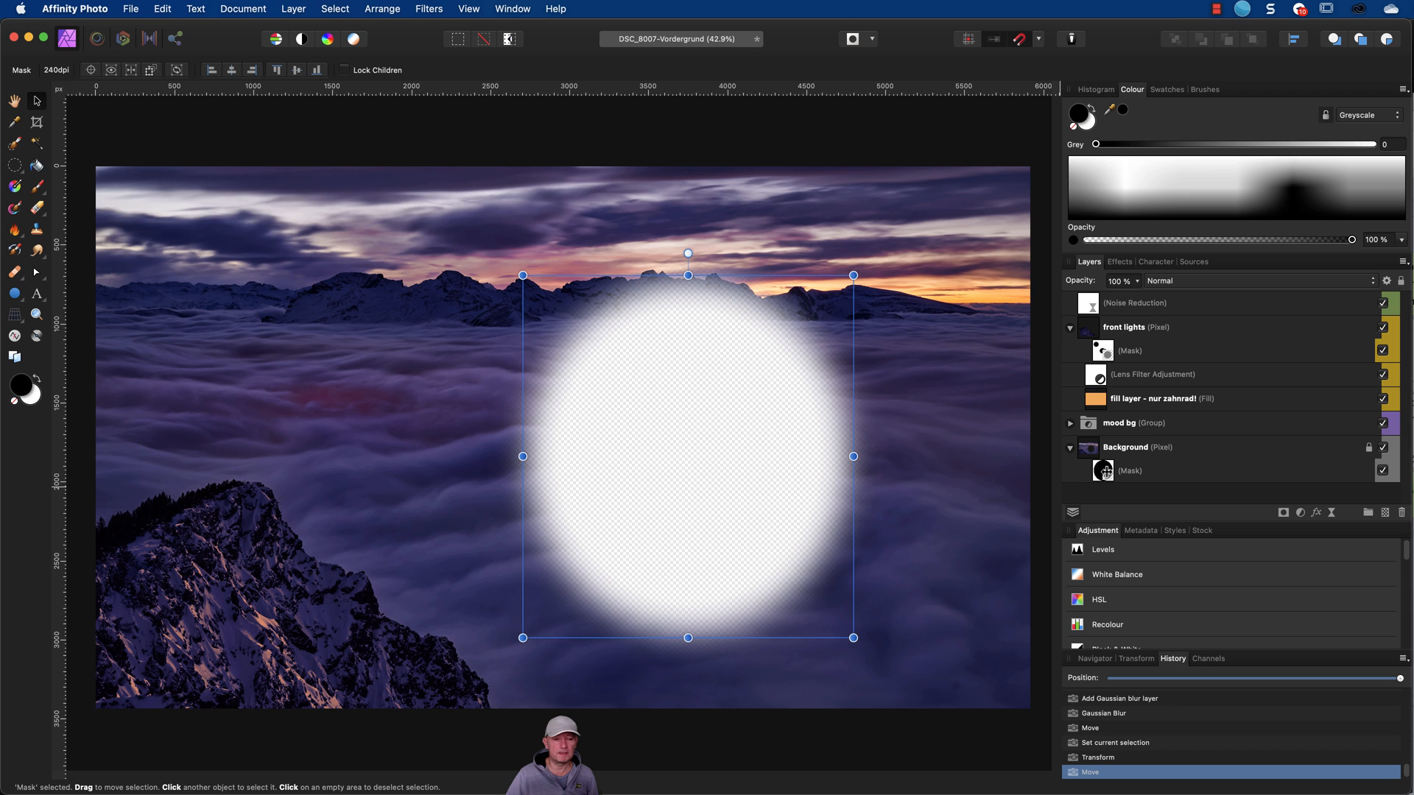
Step: Switch to Photoshop, try a 73.7 px feather on the Rectangle 2 layer mask, and reset the feather to 0 px
key(super+Tab)
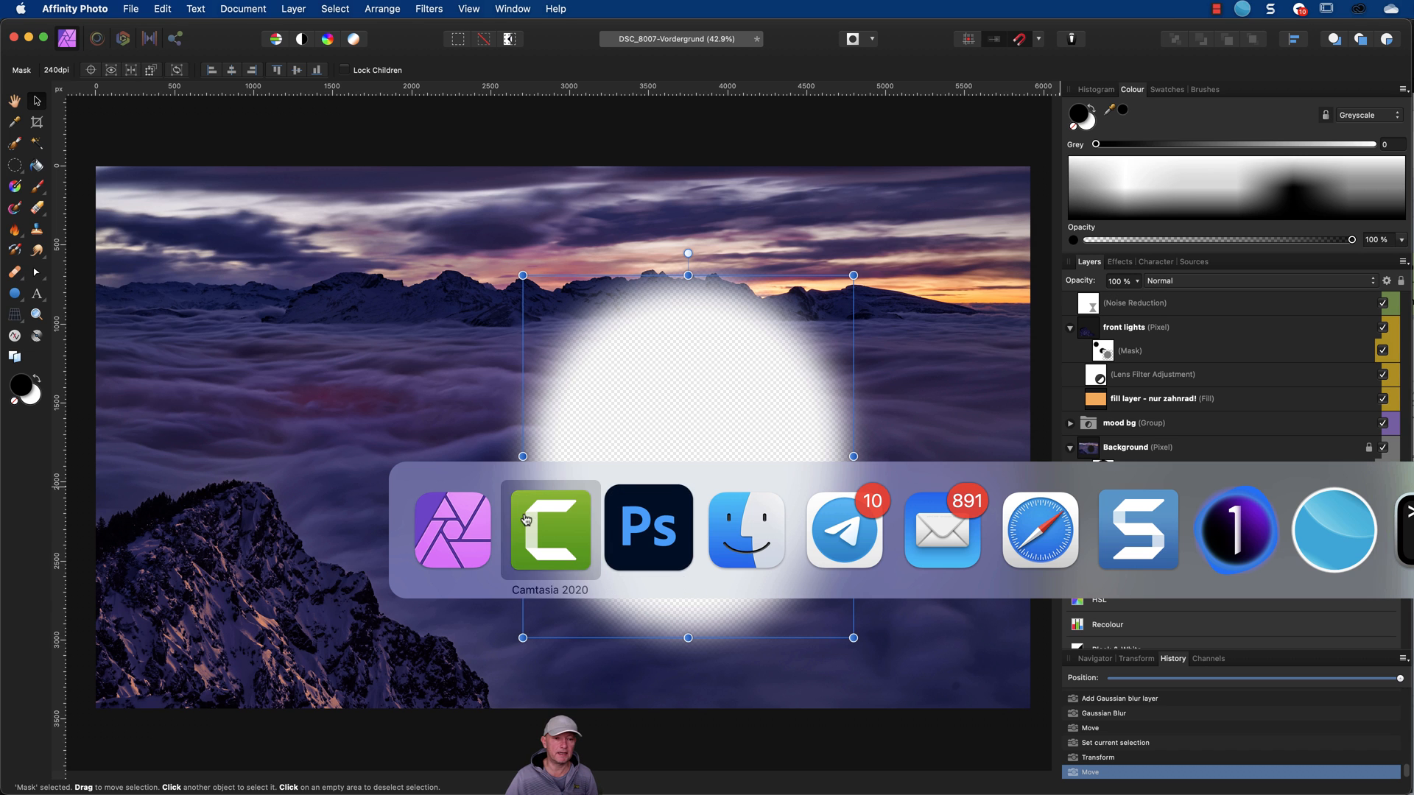
click(658, 498)
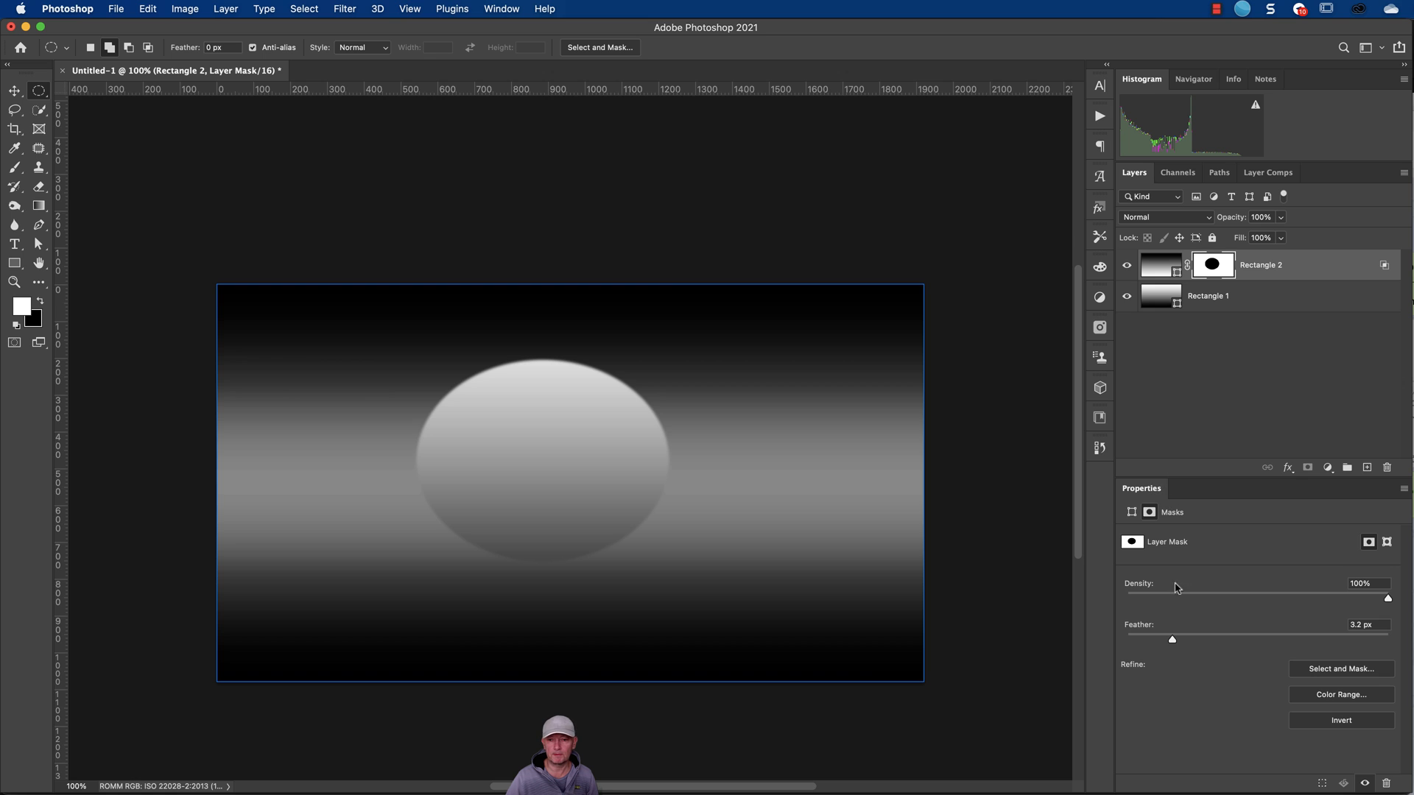
drag(1173, 641, 1283, 645)
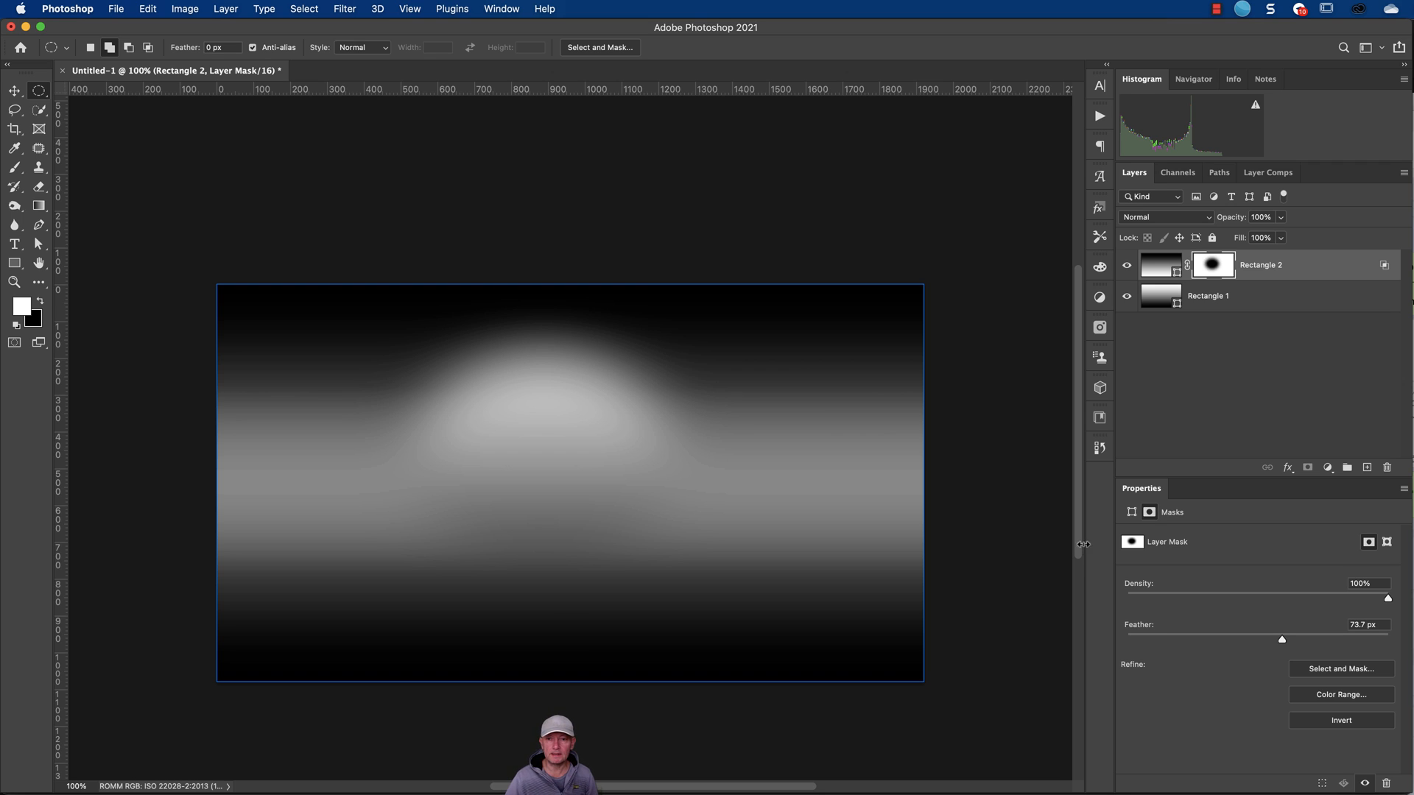
drag(1282, 643, 1122, 633)
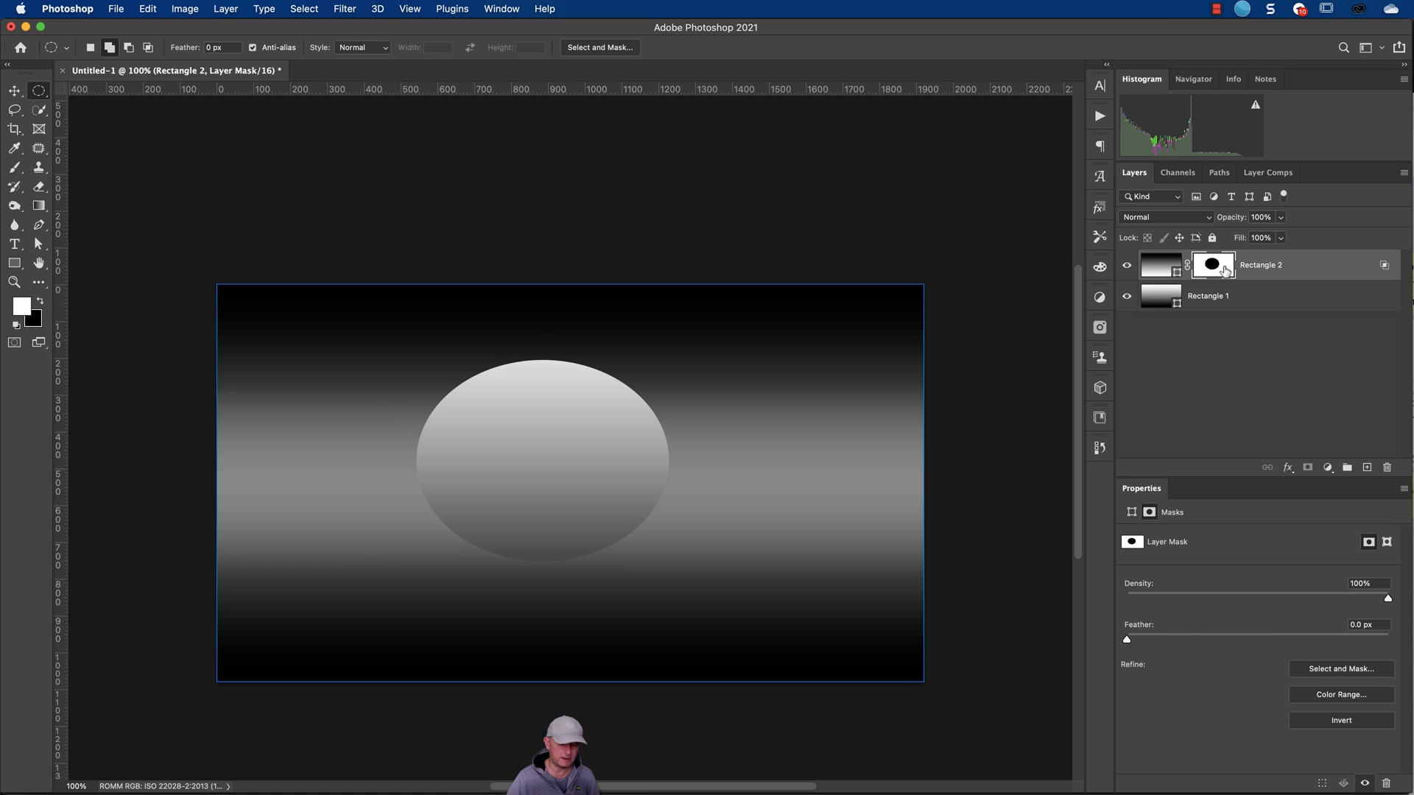
Step: Load the Rectangle 2 mask as a selection, invert it to the ellipse, and hide the selection outline
super+click(1225, 271)
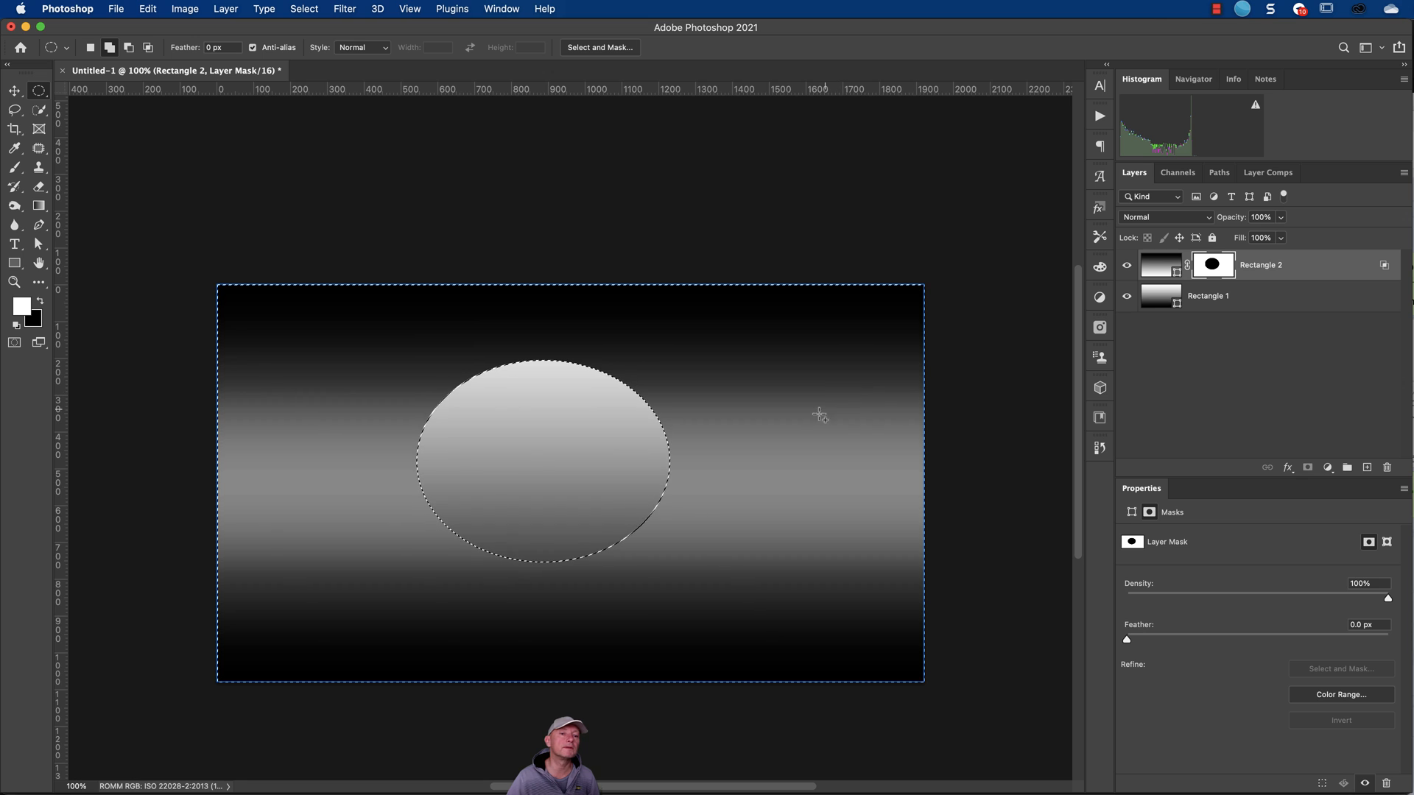
key(super+shift+i)
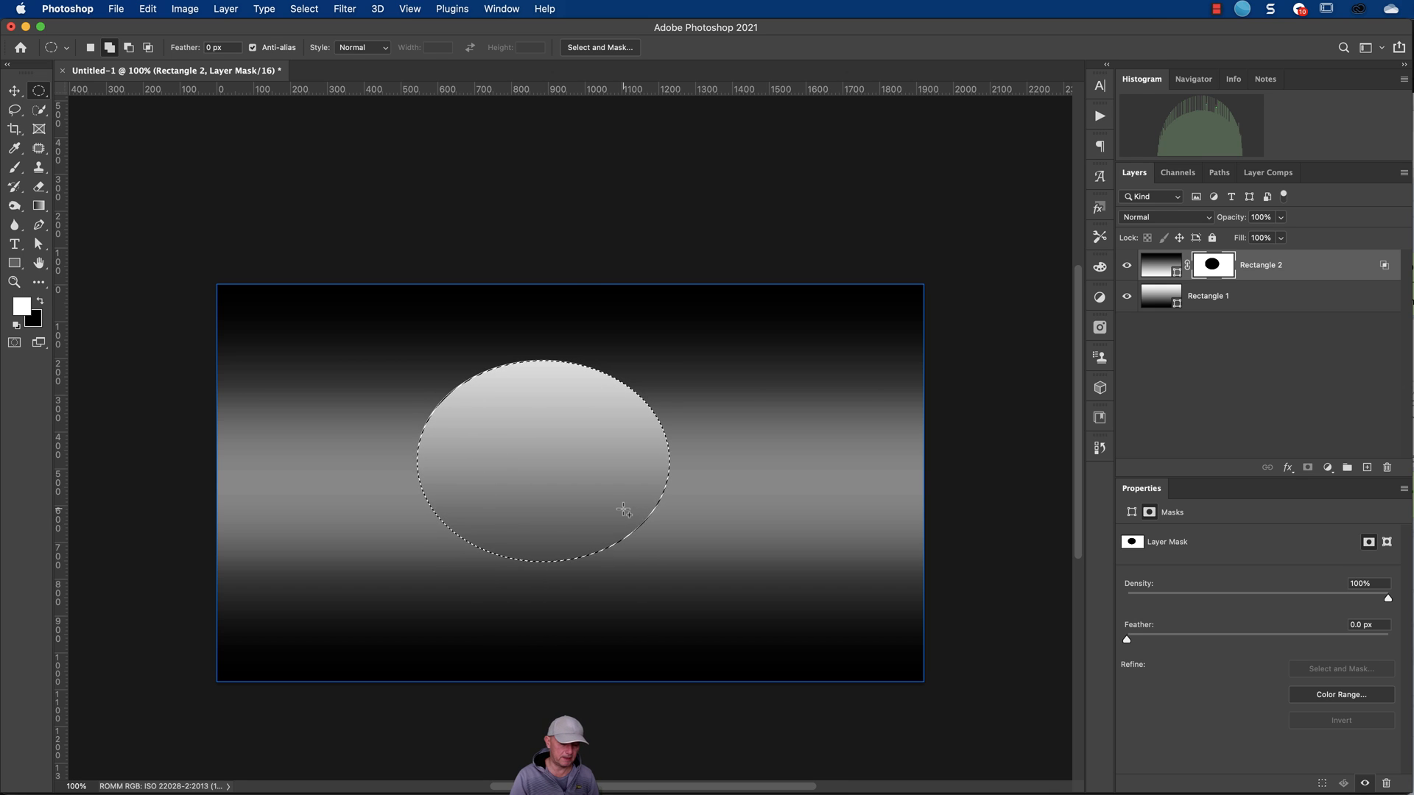
key(super+d)
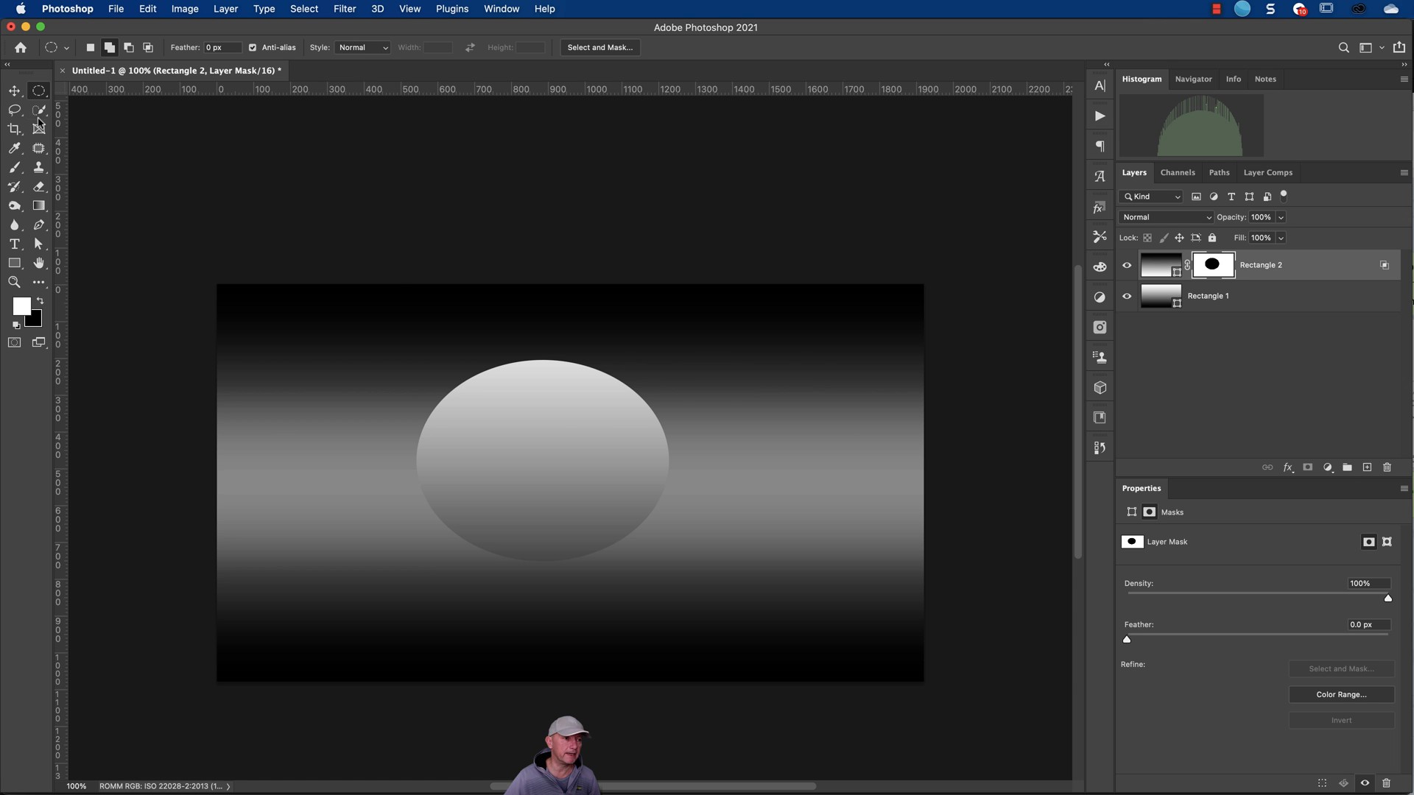
Step: Paint white on the mask over the ellipse's upper-right part with a 162 px brush at 100% flow, and show the selection outline
key(b)
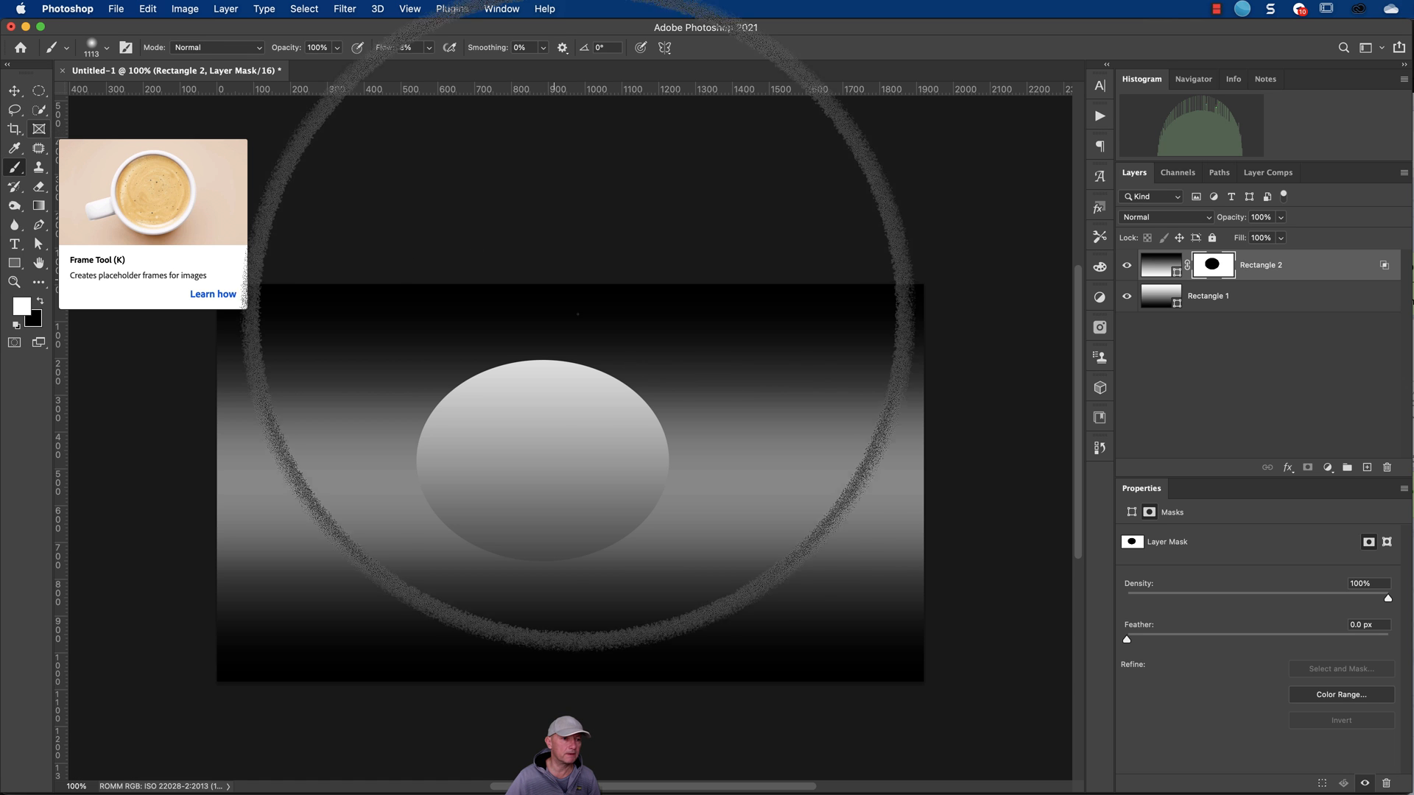
mouse_move(628, 431)
mouse_down()
mouse_move(262, 391)
mouse_move(281, 390)
mouse_move(268, 272)
mouse_move(295, 359)
mouse_up()
drag(383, 51, 545, 53)
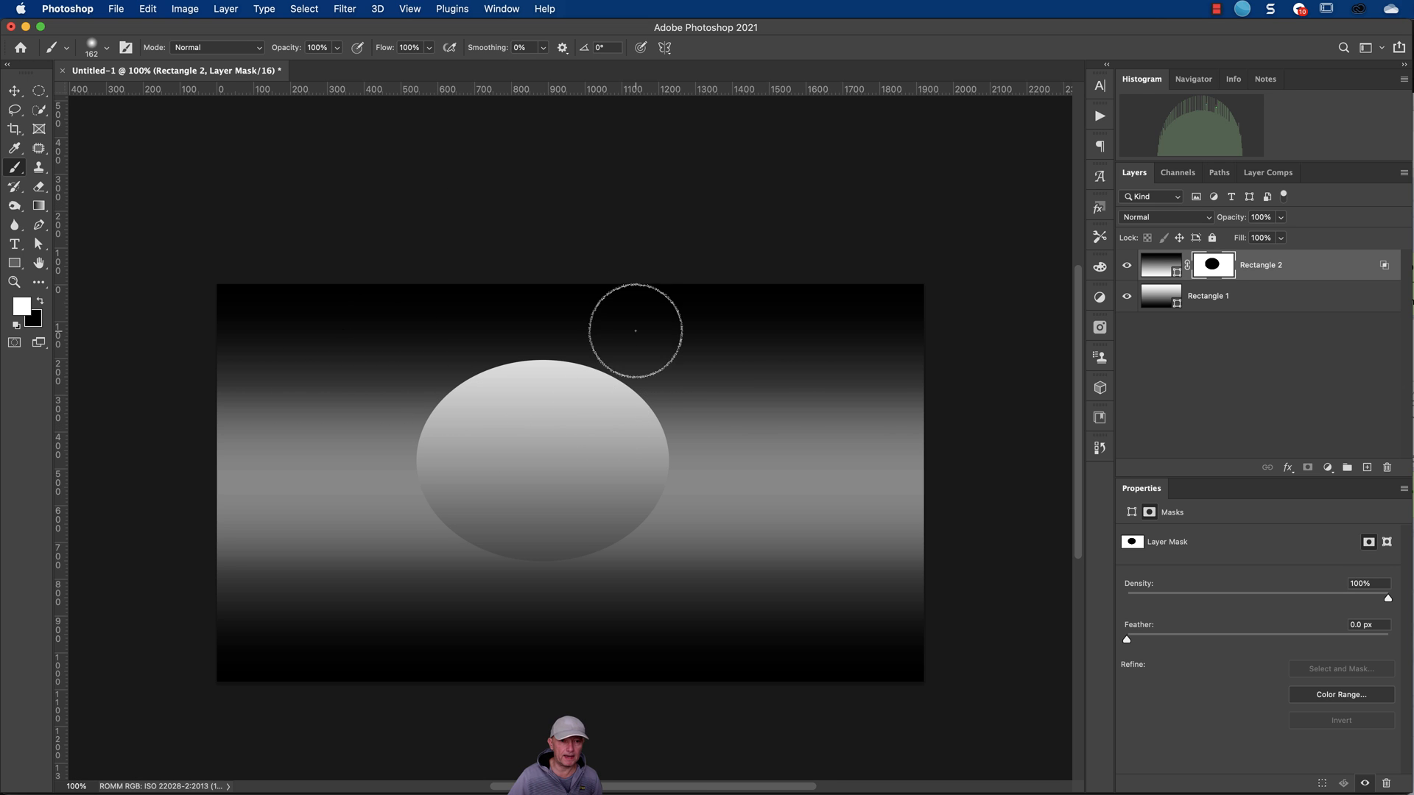
mouse_move(650, 359)
mouse_down()
mouse_move(590, 460)
mouse_move(610, 404)
mouse_move(584, 436)
mouse_move(584, 393)
mouse_move(548, 463)
mouse_move(585, 452)
mouse_move(597, 409)
mouse_up()
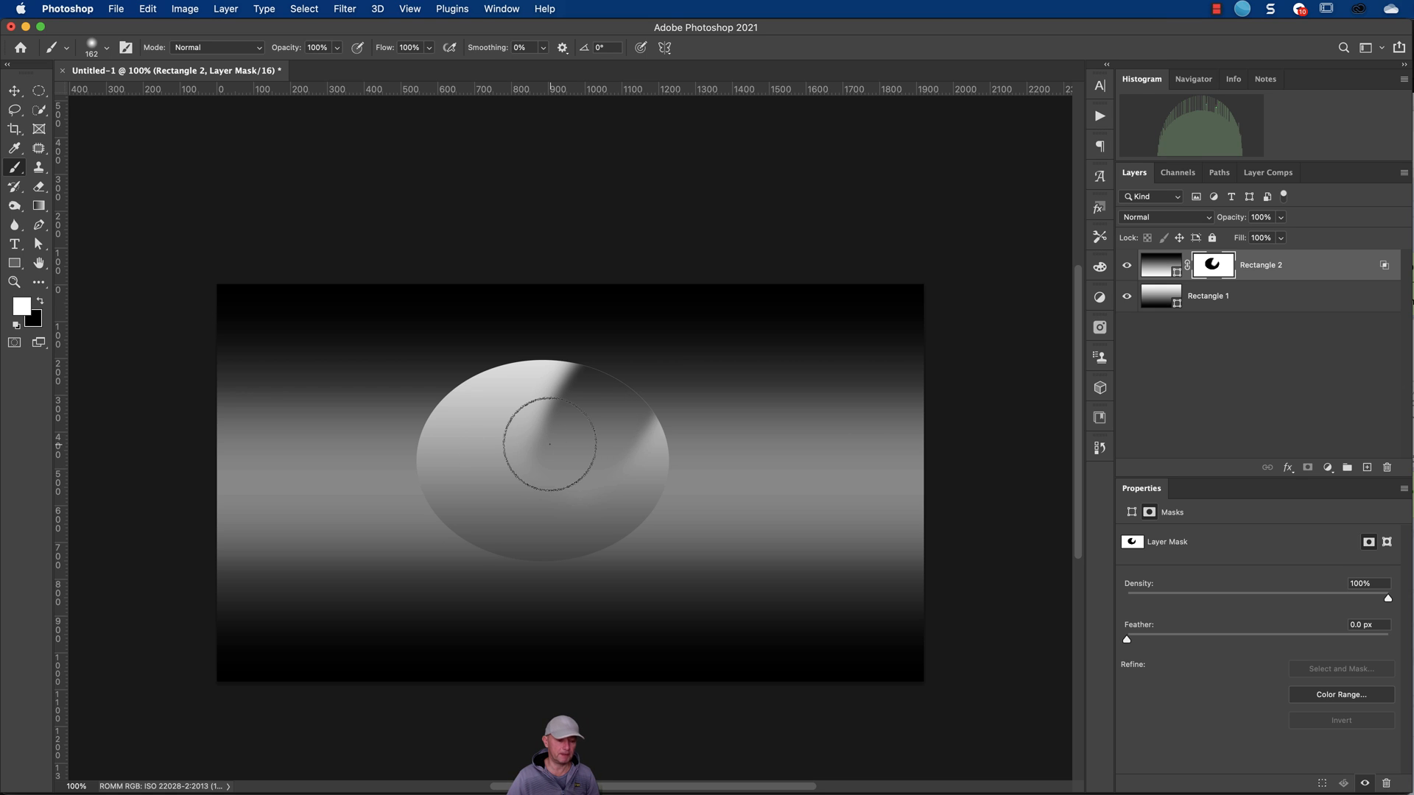
key(super+h)
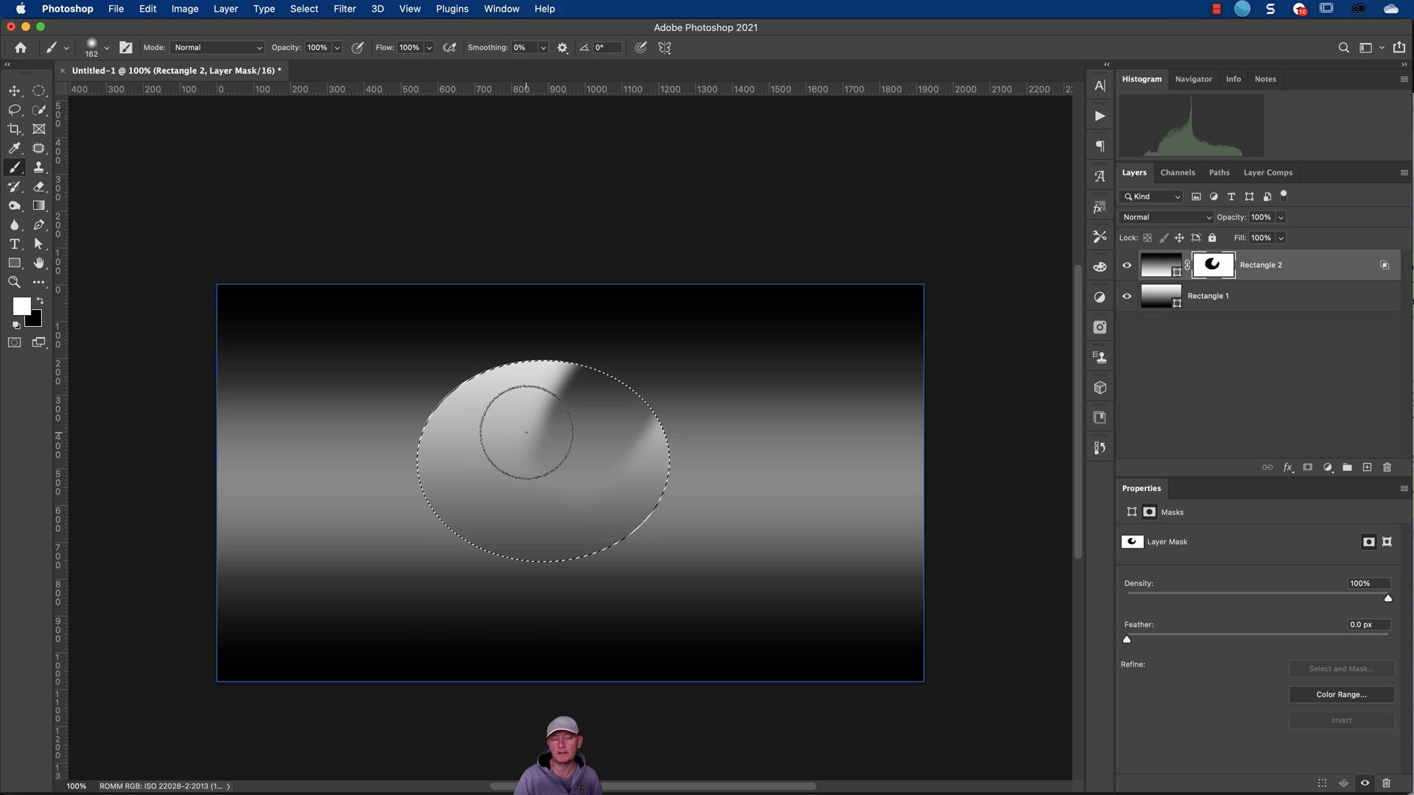
Step: Switch back to Affinity Photo, move the mask out of Background to the top of the layer stack, and expand it
key(super+Tab)
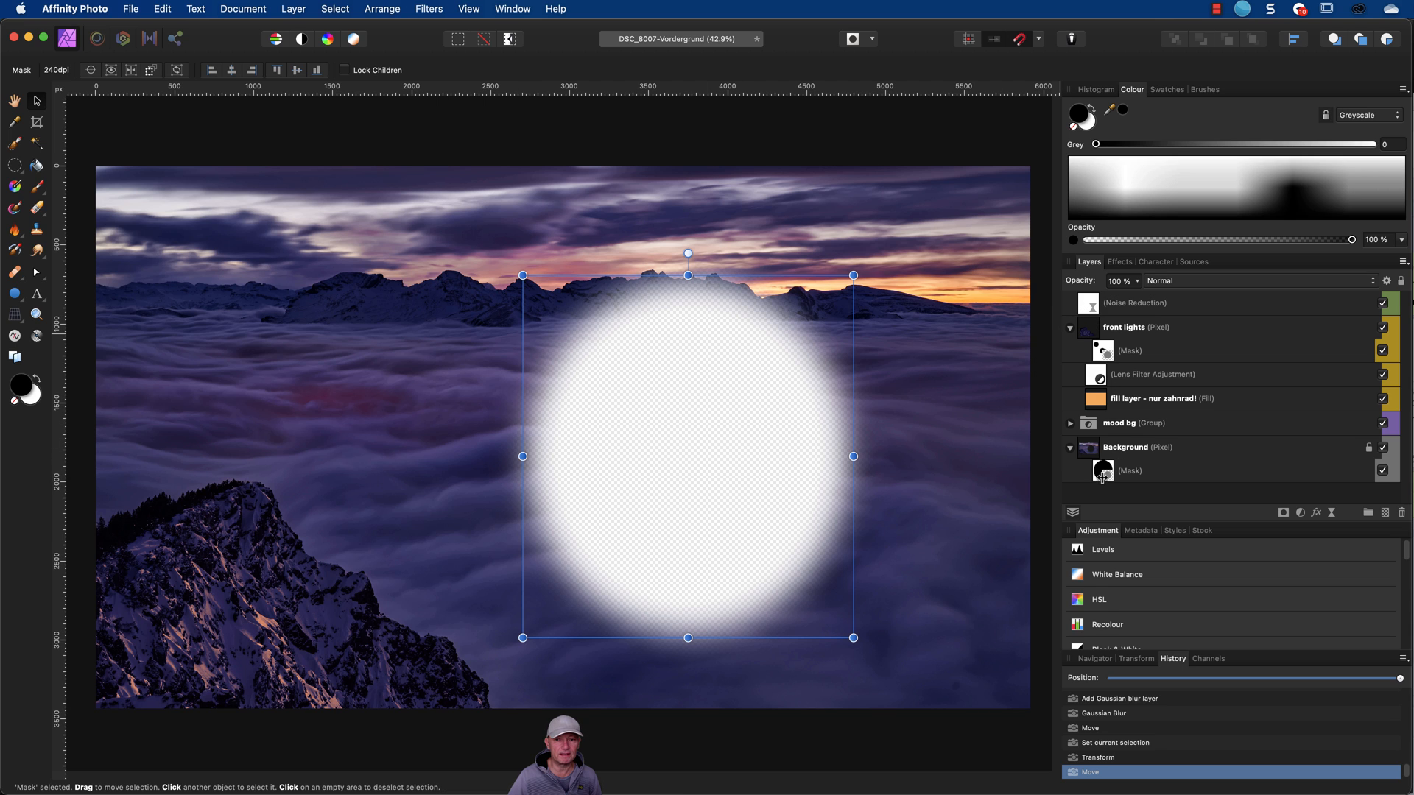
drag(1102, 469, 1095, 296)
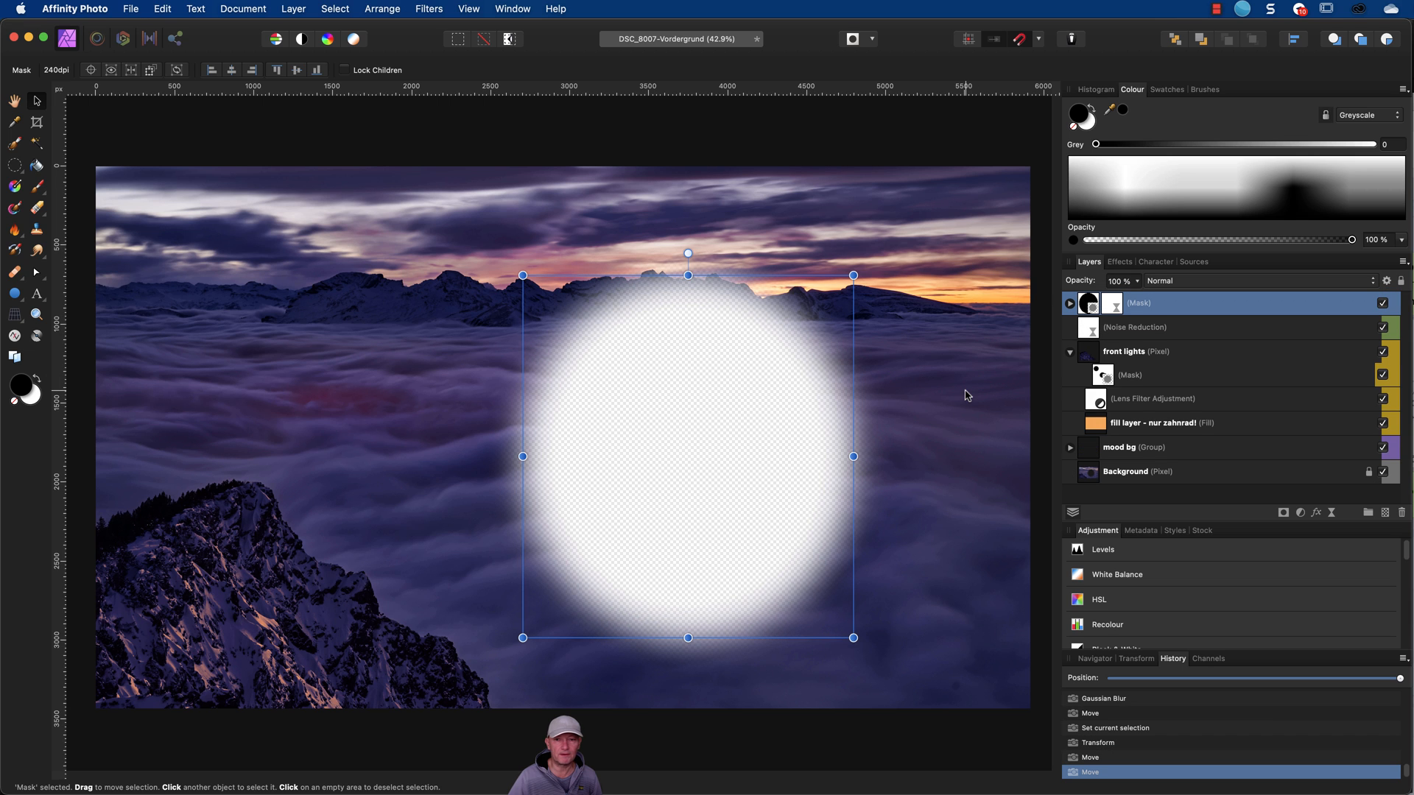
click(1071, 304)
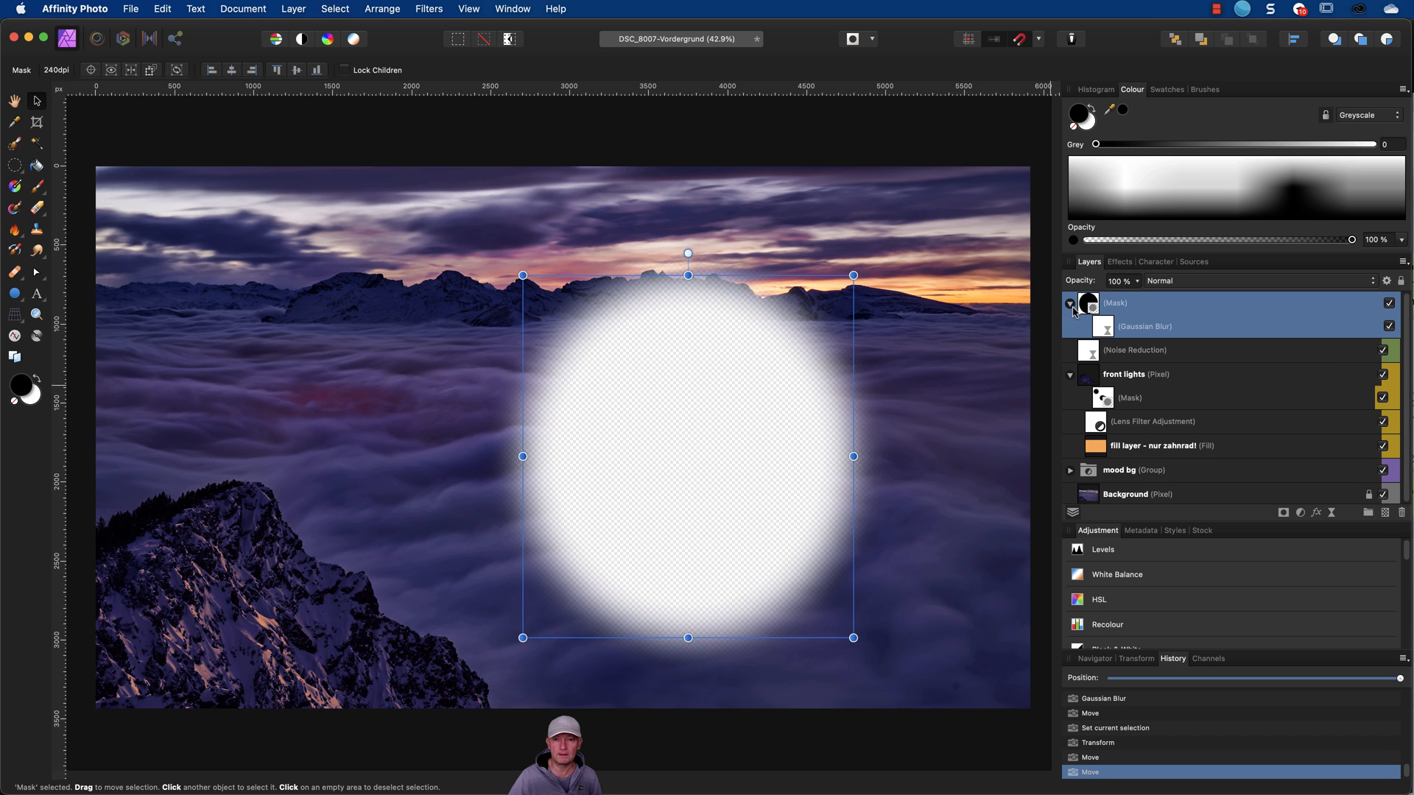
Step: Check the layer effects available for the topmost mask, and delete its live Gaussian Blur filter
click(1107, 333)
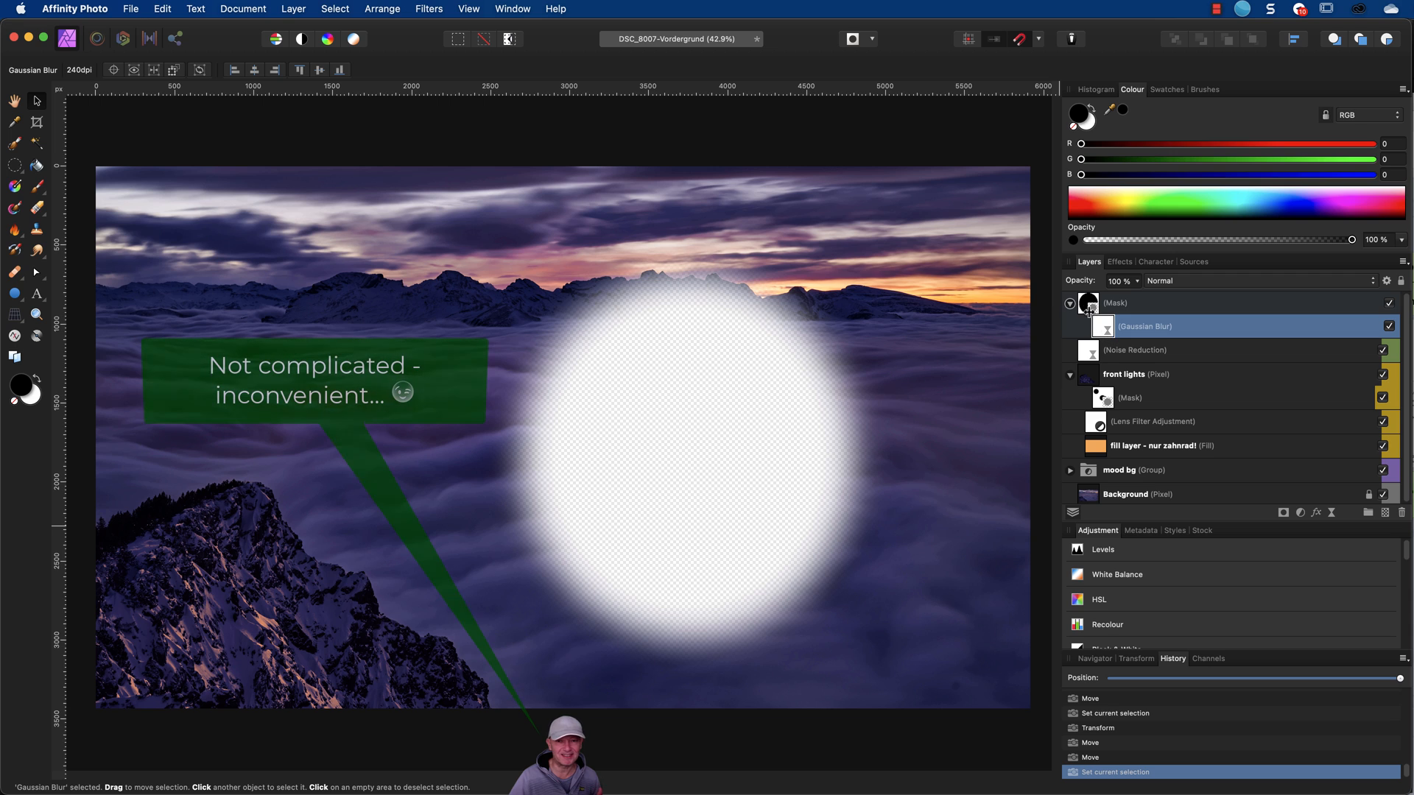
click(1088, 309)
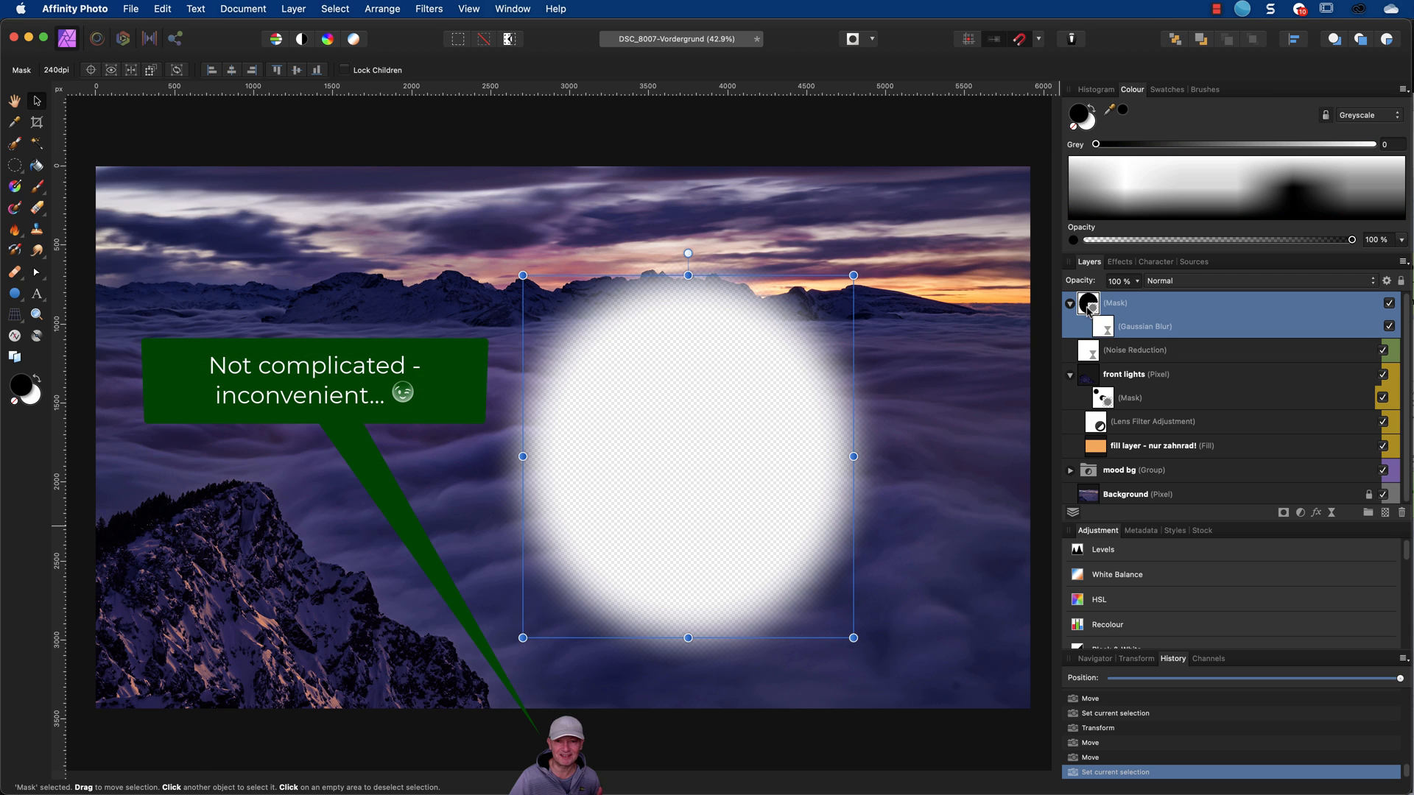
click(1120, 262)
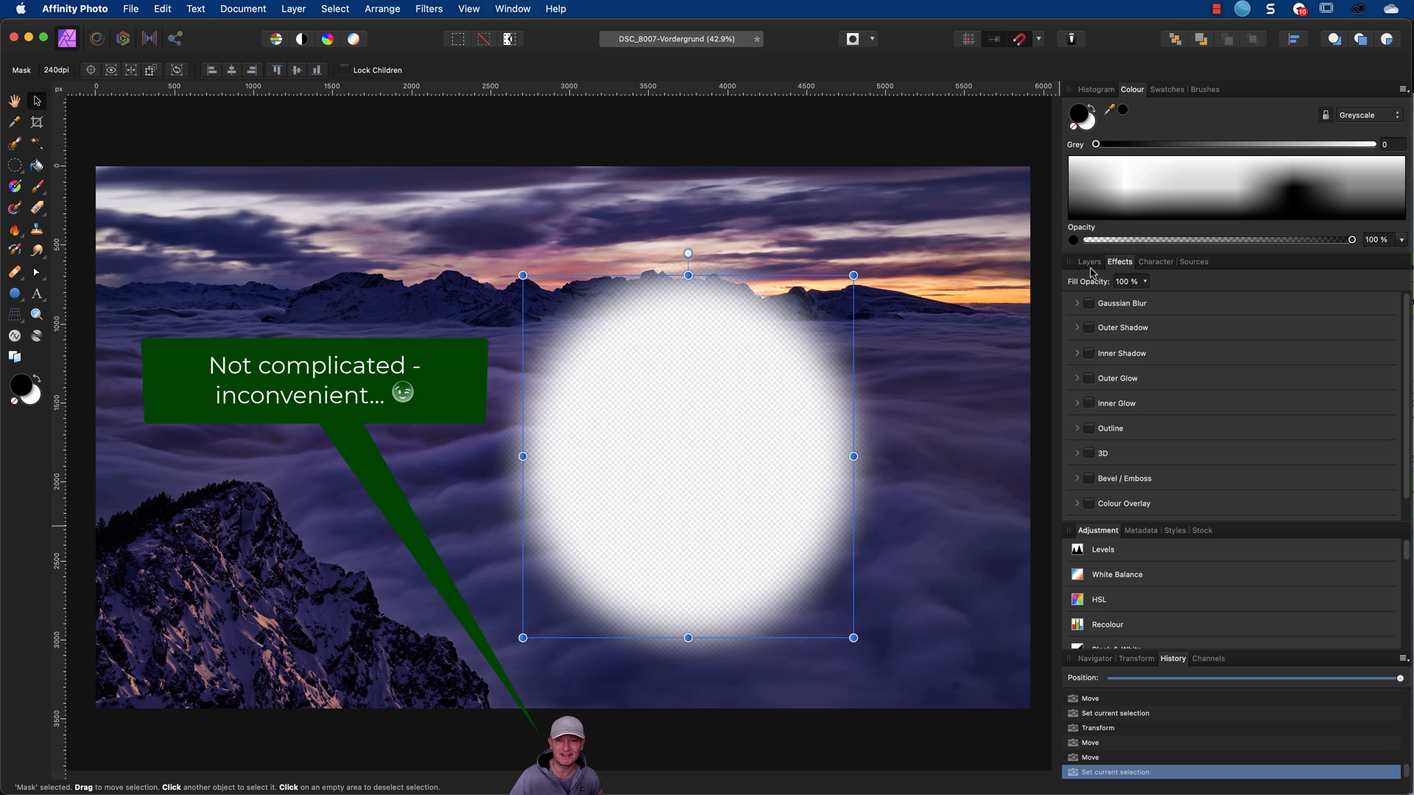
click(1089, 263)
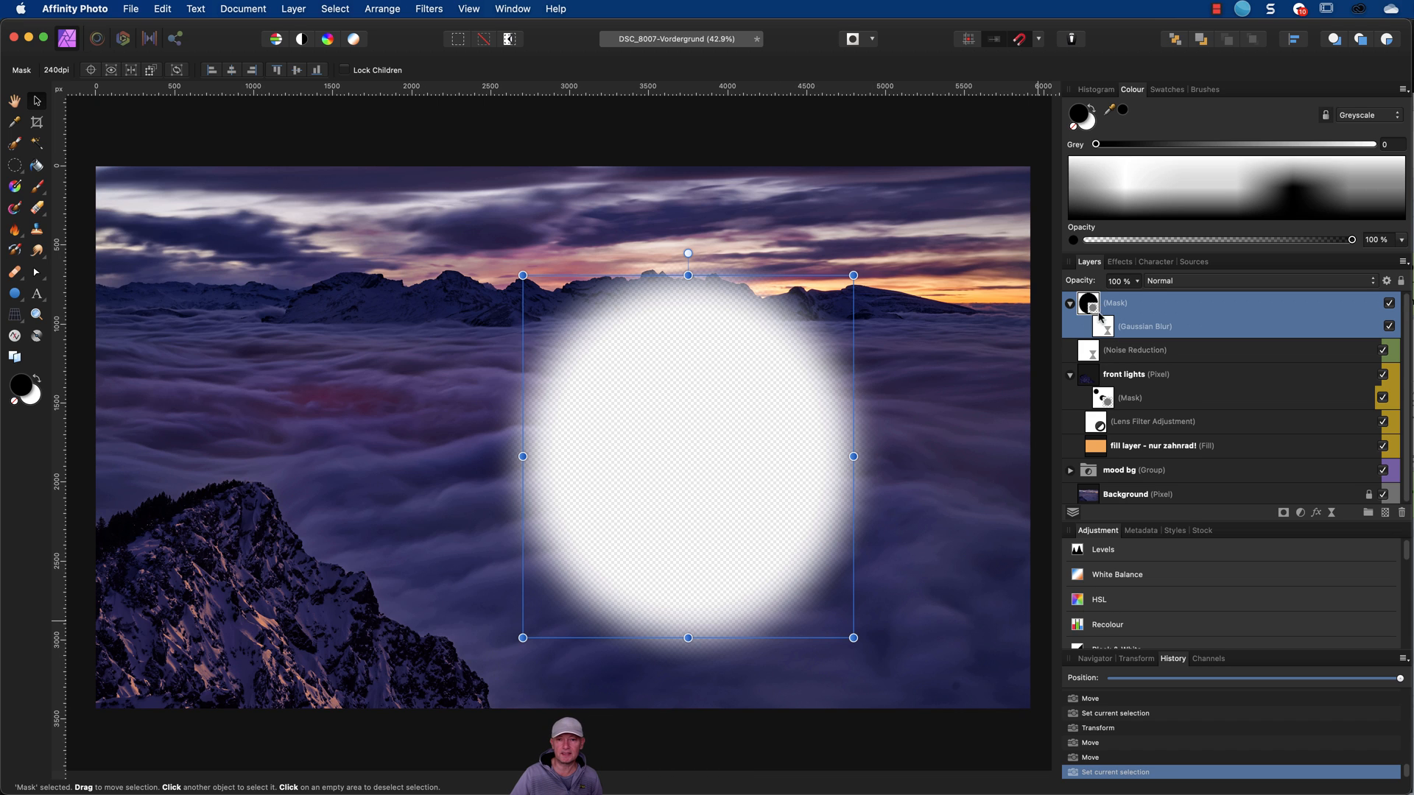
drag(1106, 331, 1401, 513)
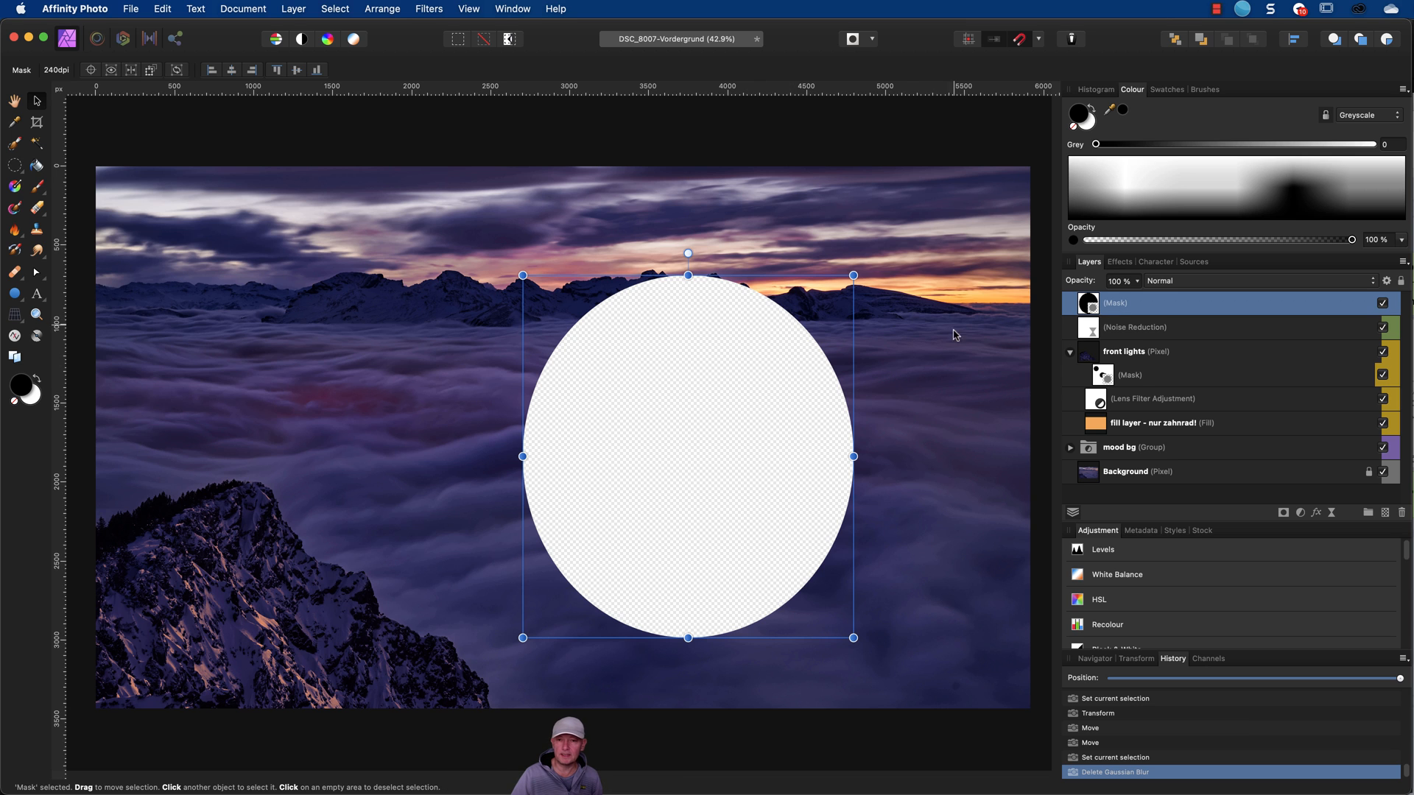
Step: Load the topmost mask as a selection and invert the selection to its elliptical area
super+click(1095, 312)
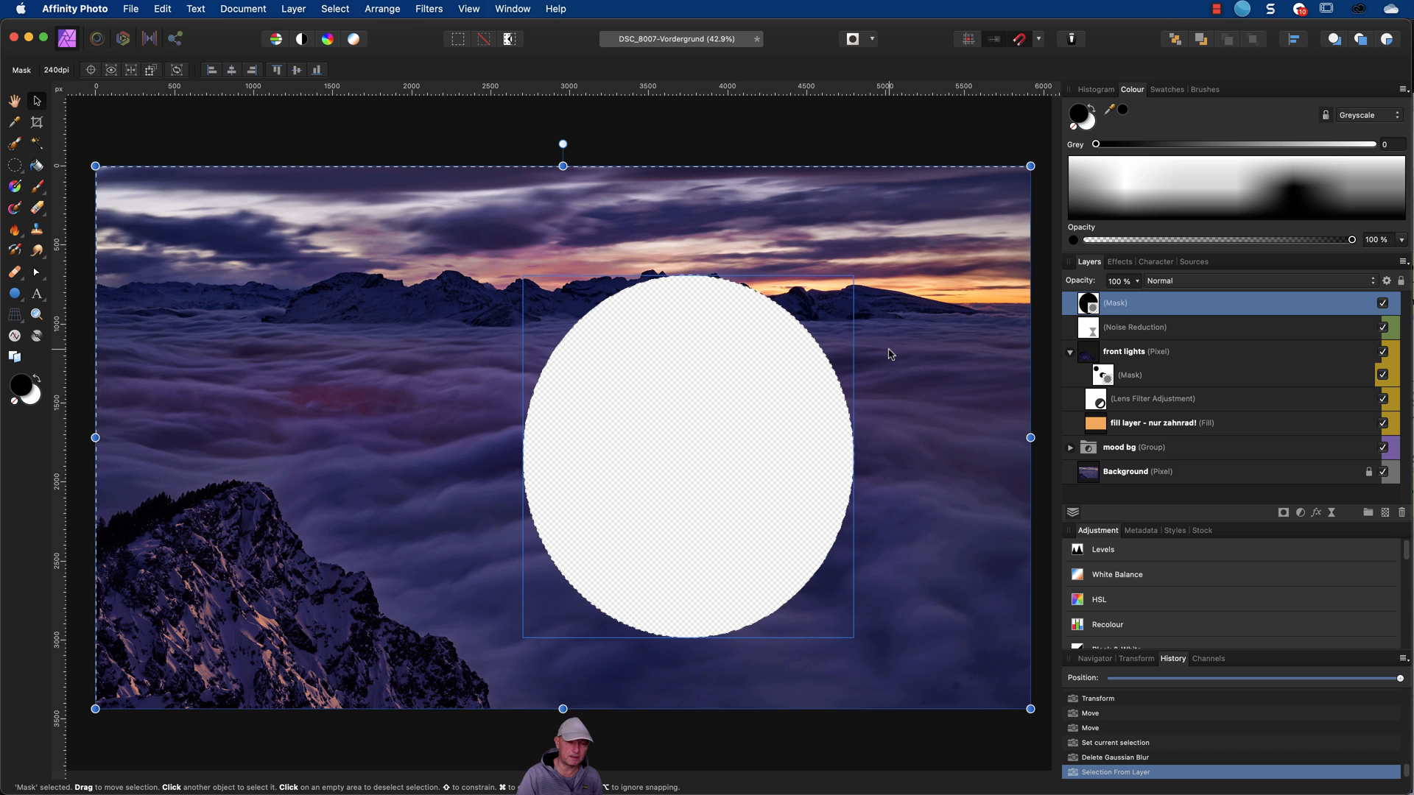
key(super+i)
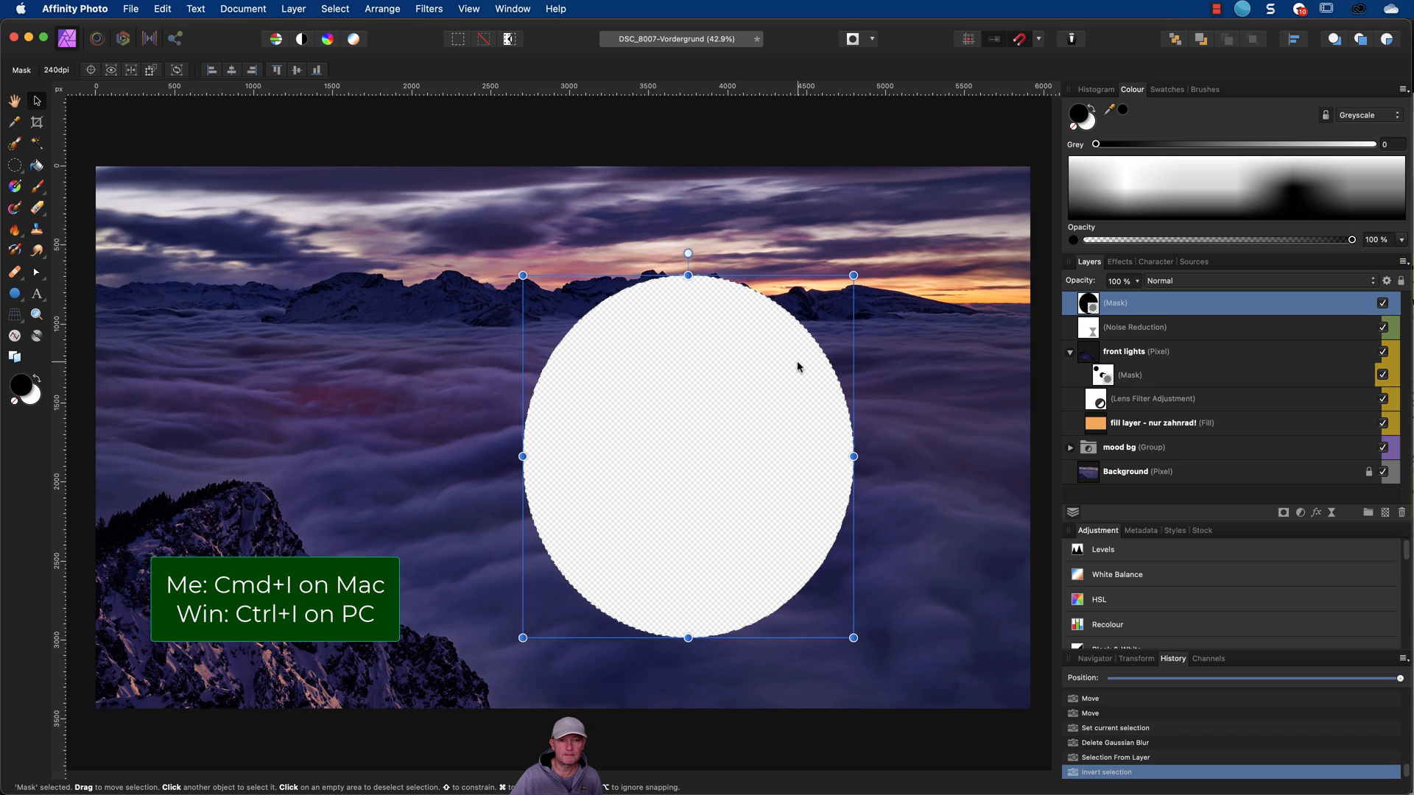